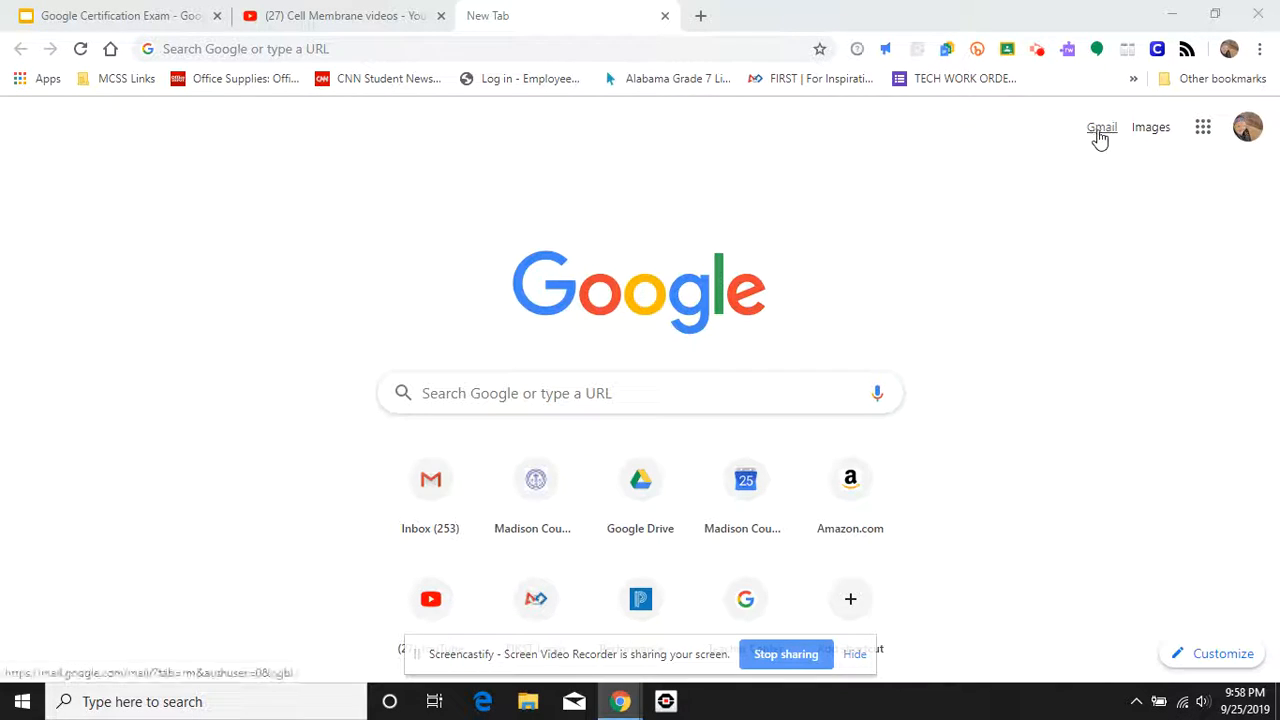
# Step: Open Gmail with the link at the top right of Chrome's new tab page
pyautogui.click(1098, 132)
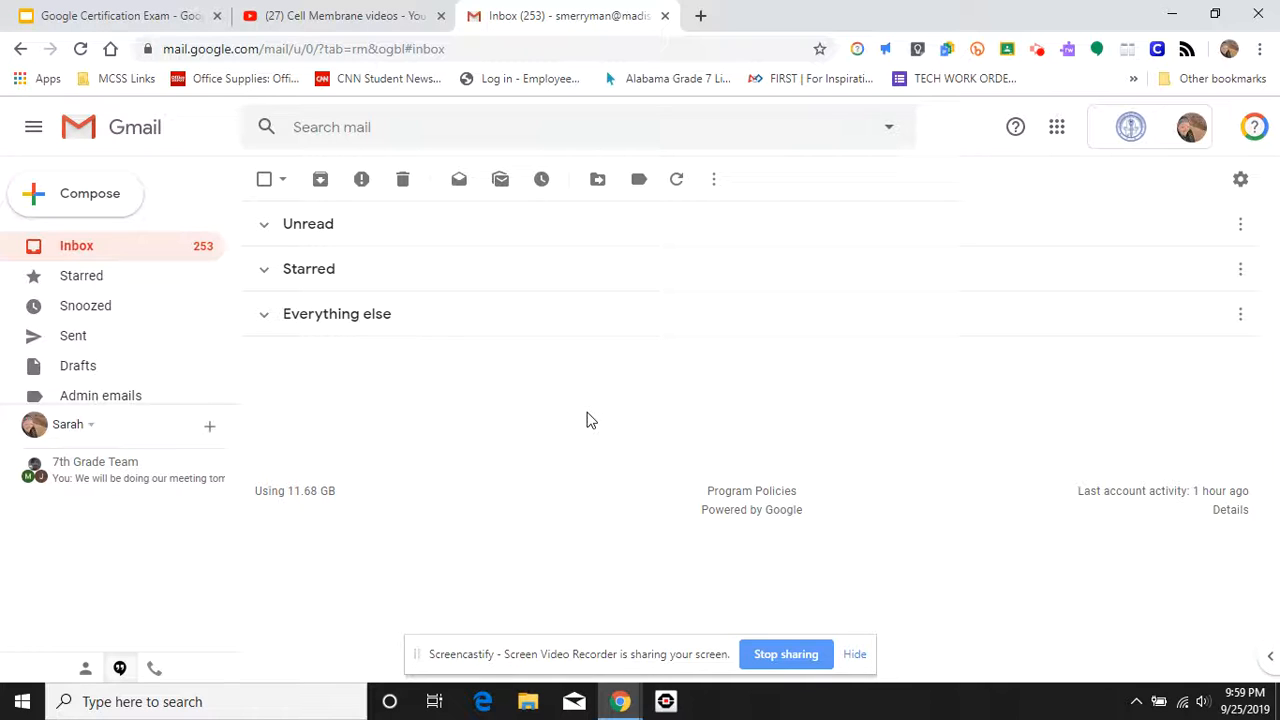
# Step: Start a new email and add the contact from the To suggestions as recipient
pyautogui.click(83, 198)
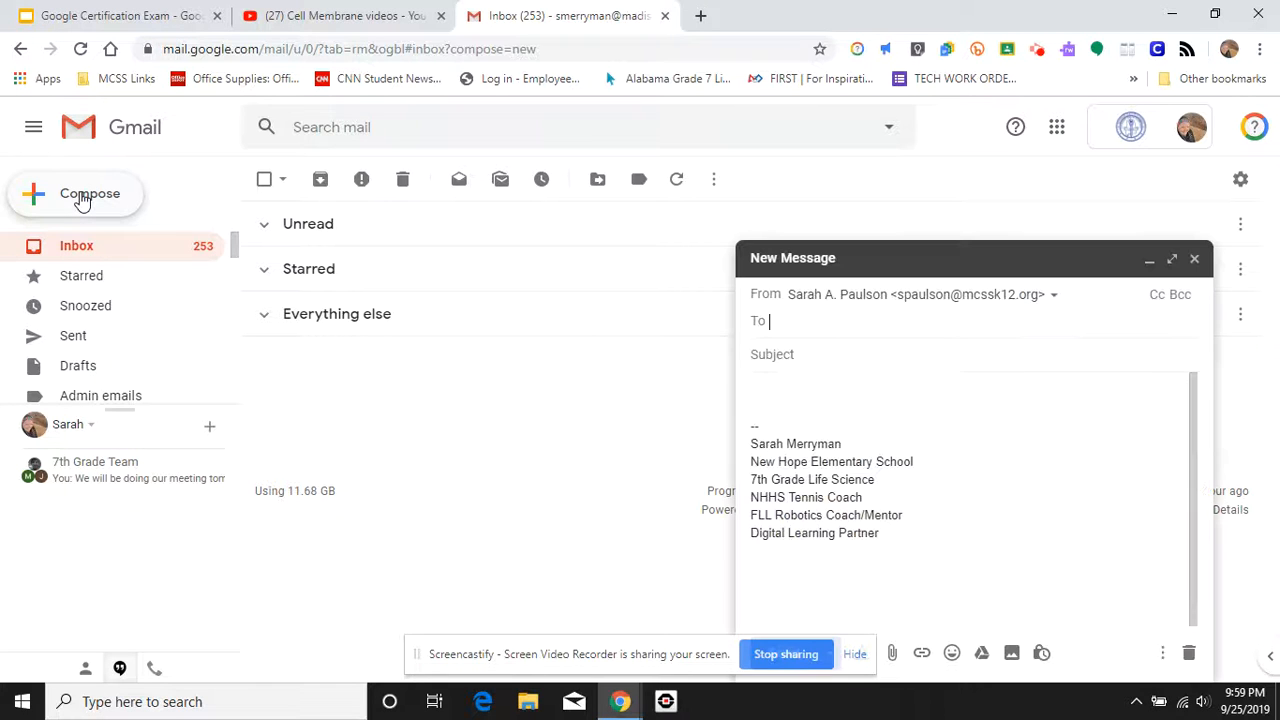
pyautogui.write('spa')
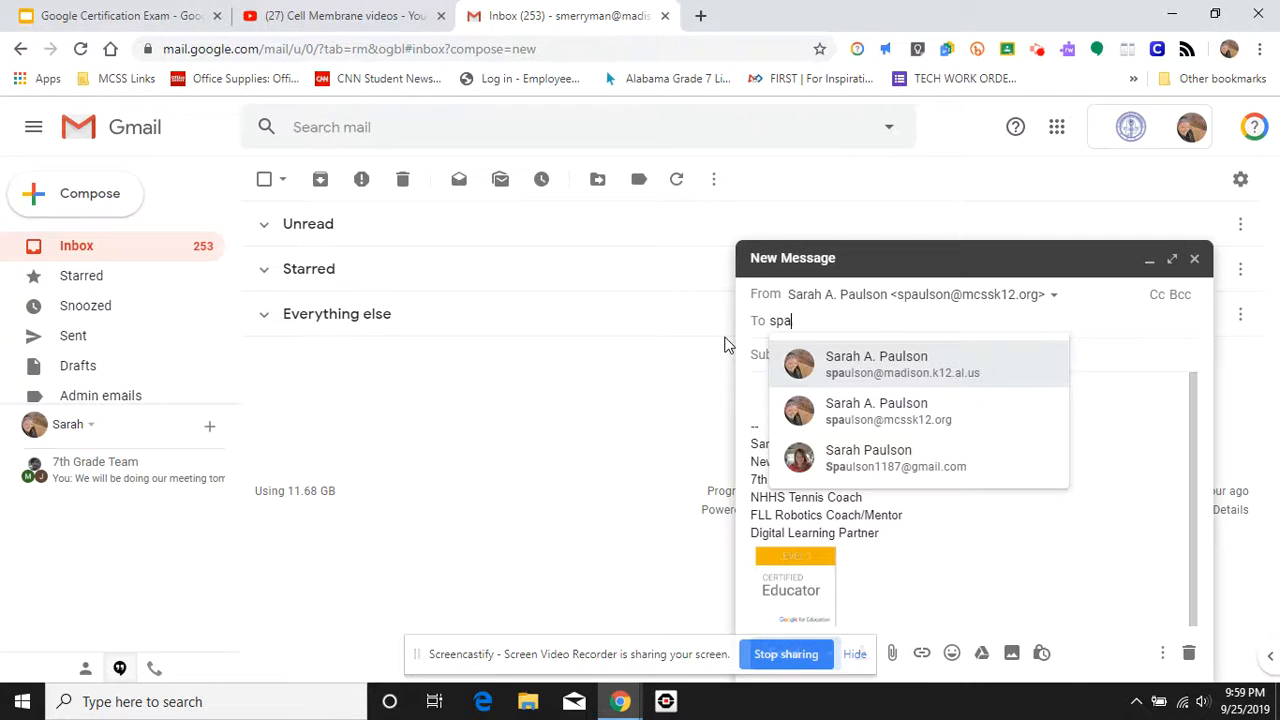
pyautogui.click(904, 466)
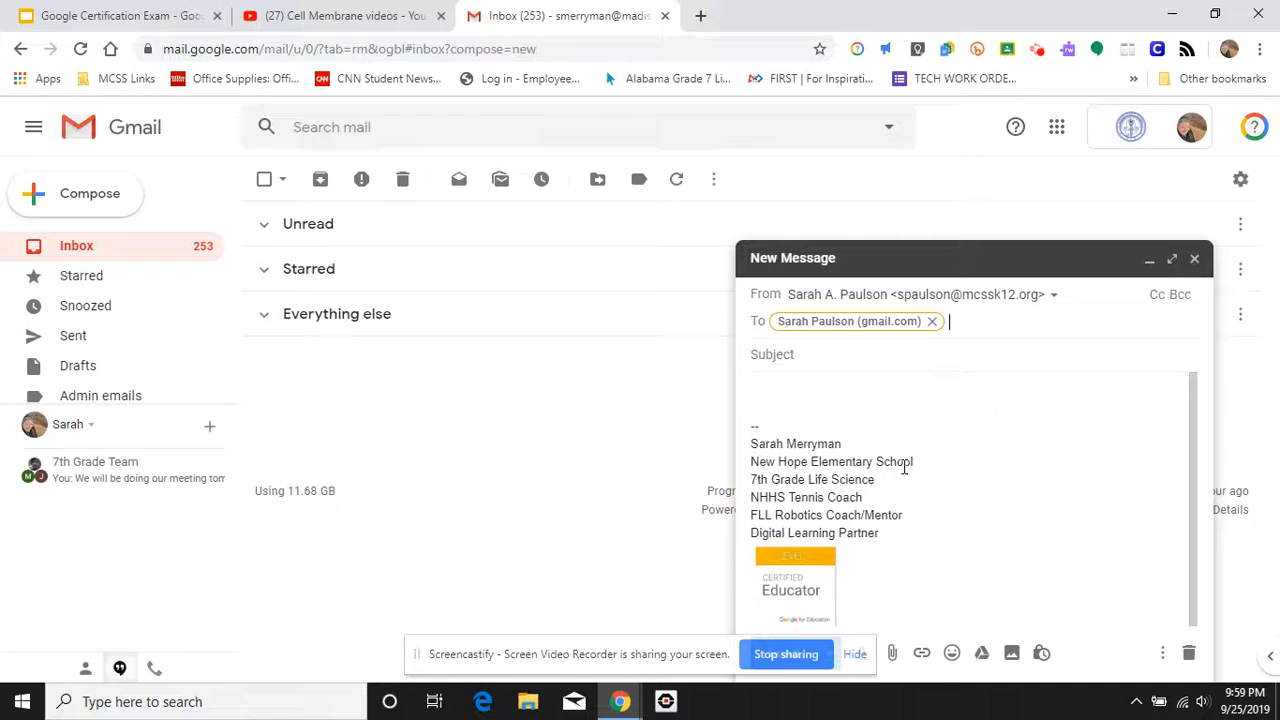
# Step: Enter subject 'GCE practice' and body 'Here are the videos for cell membrane review'
pyautogui.click(811, 352)
pyautogui.write('GCE')
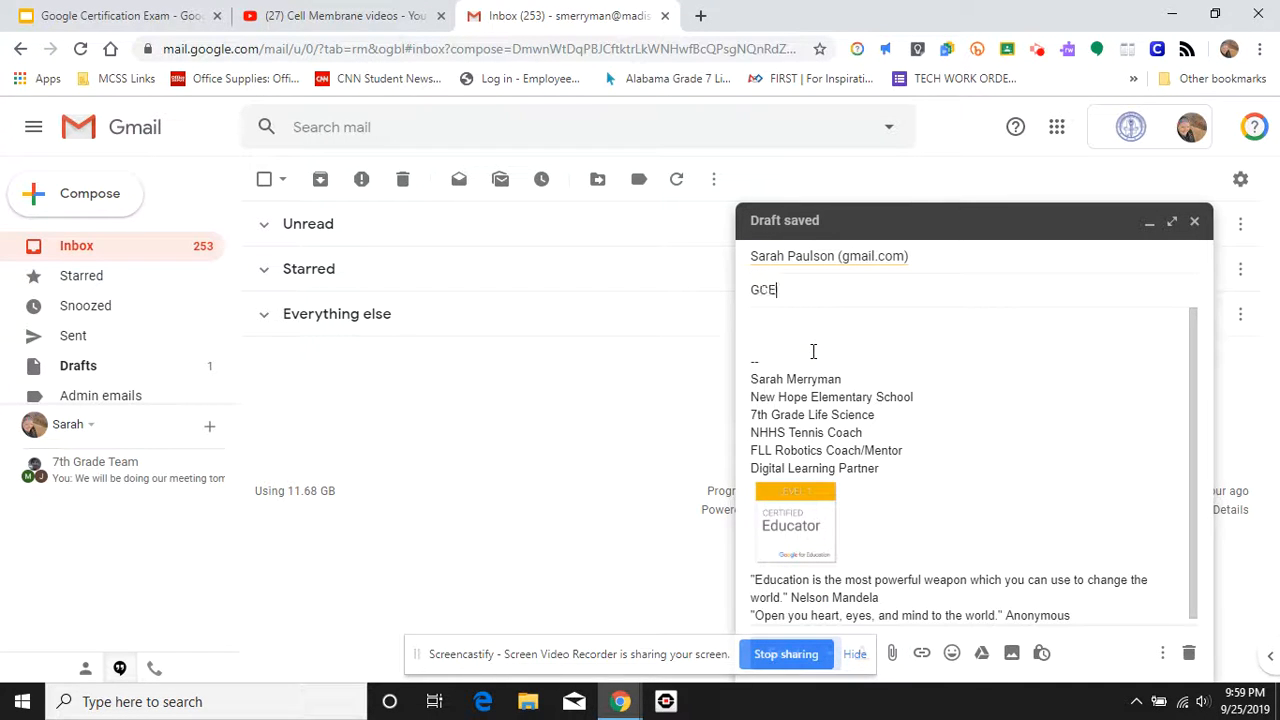
pyautogui.write(' practice')
pyautogui.click(814, 341)
pyautogui.write('Here')
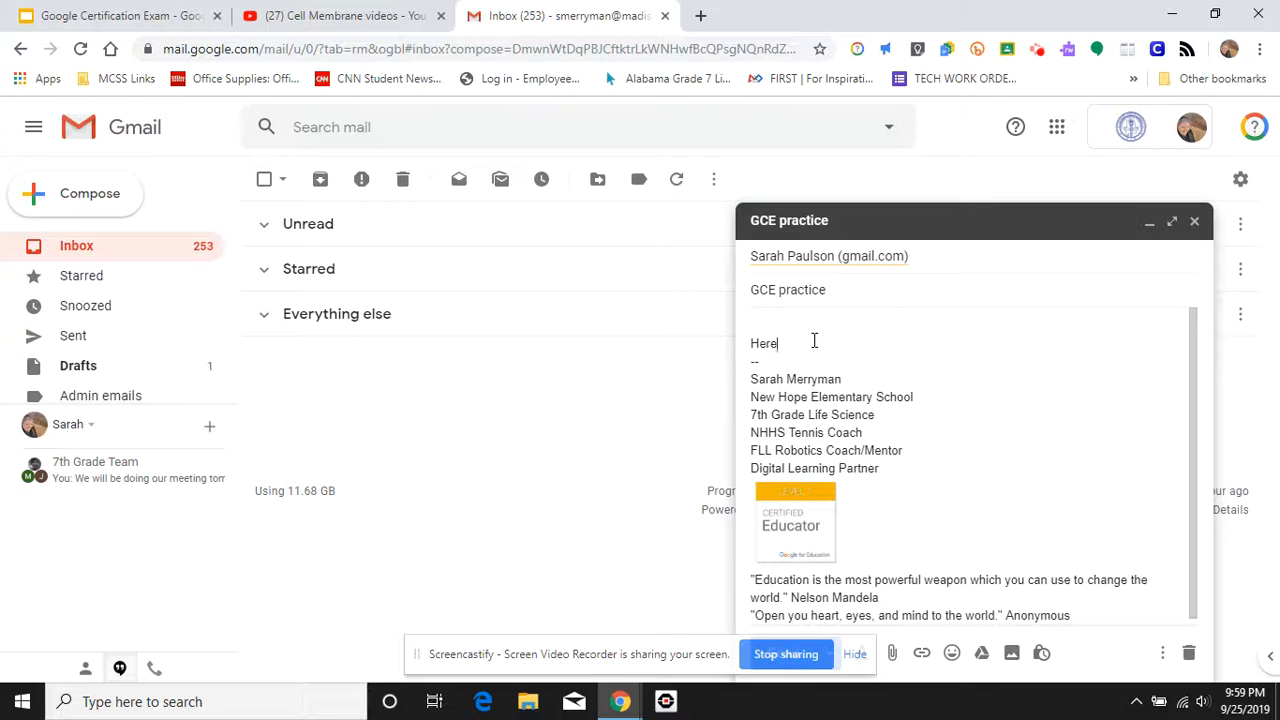
pyautogui.write(' are the videos for cell membrane review.')
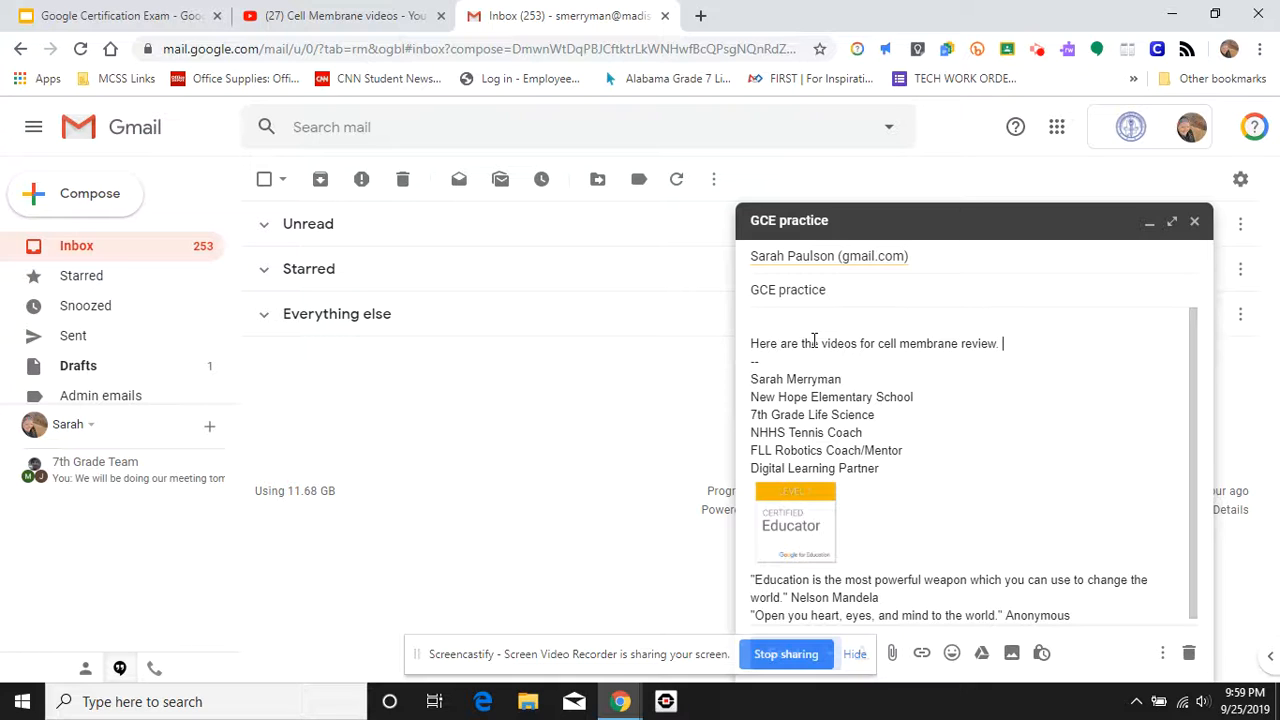
pyautogui.press('Return')
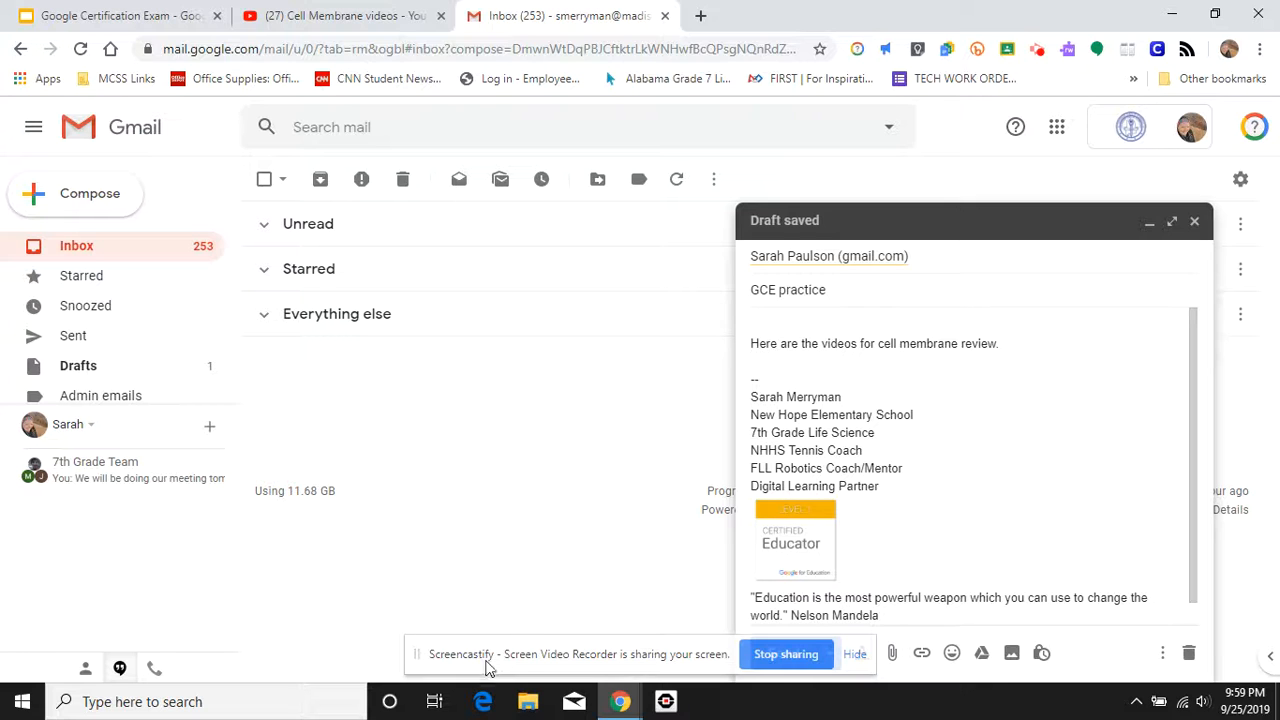
pyautogui.moveTo(498, 658); pyautogui.dragTo(75, 540)
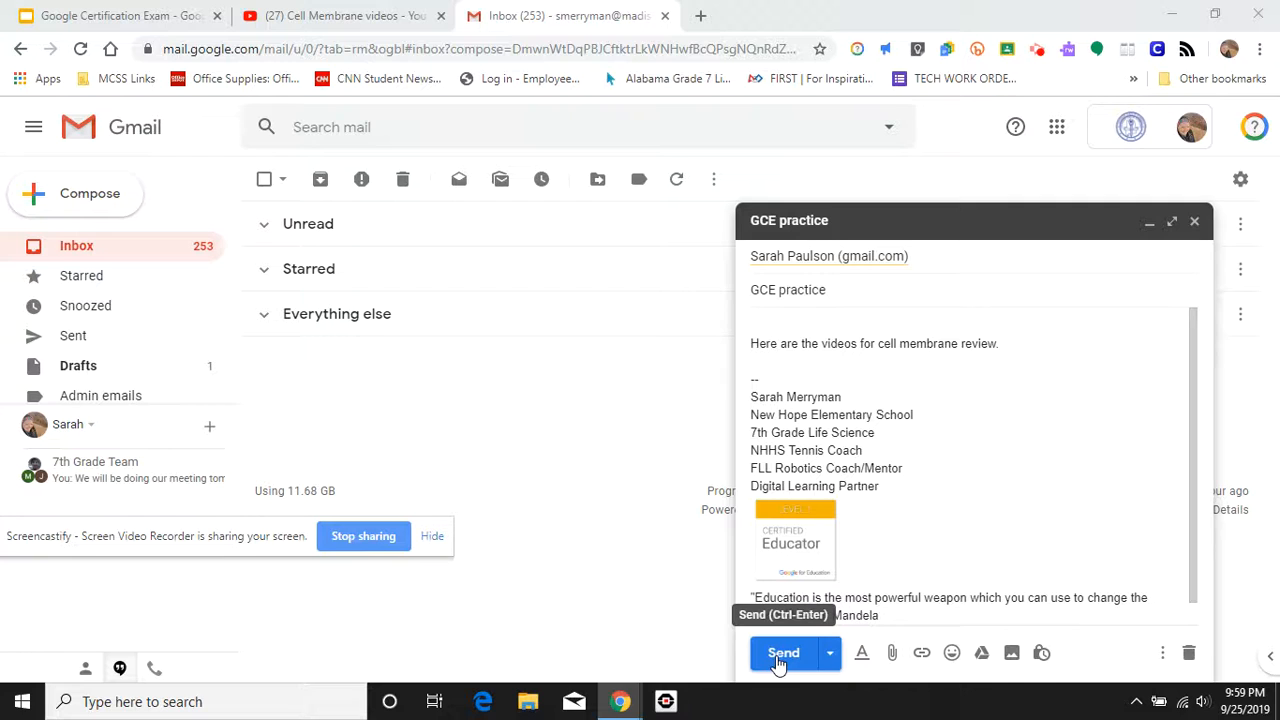
pyautogui.click(1020, 349)
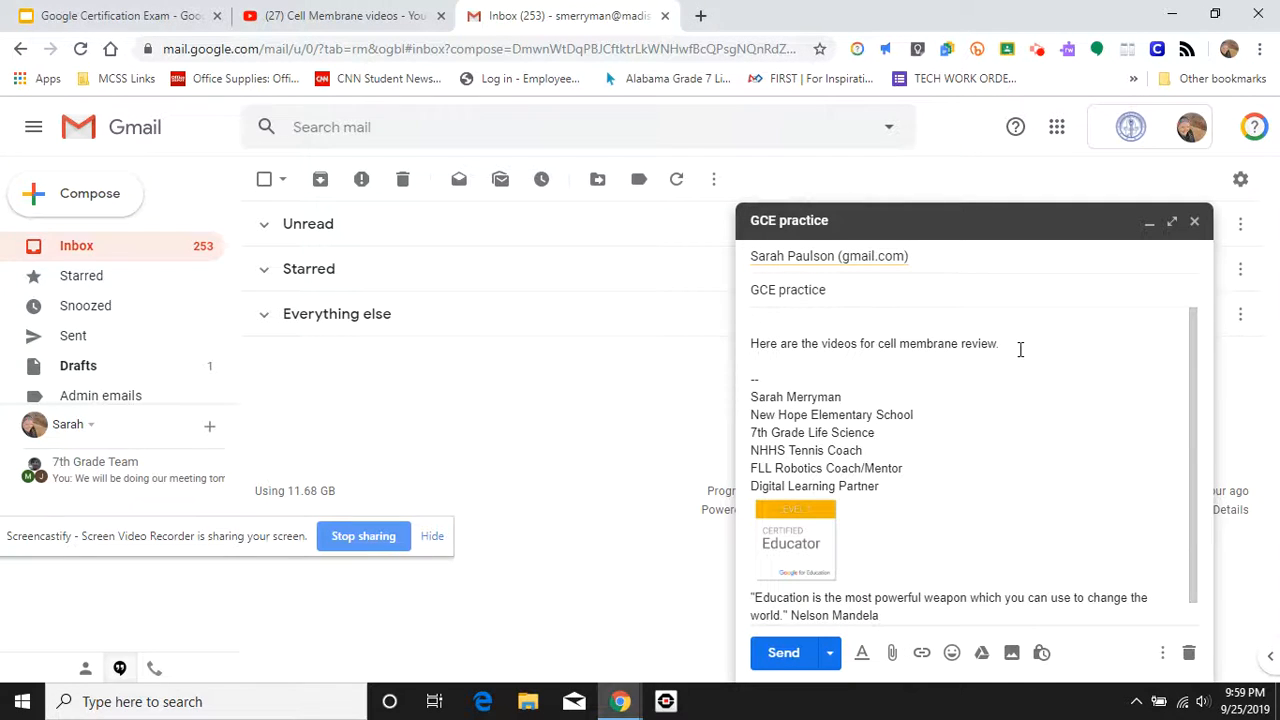
# Step: Add two blank lines, then copy the Cell Membrane videos playlist URL from YouTube
pyautogui.press('Return')
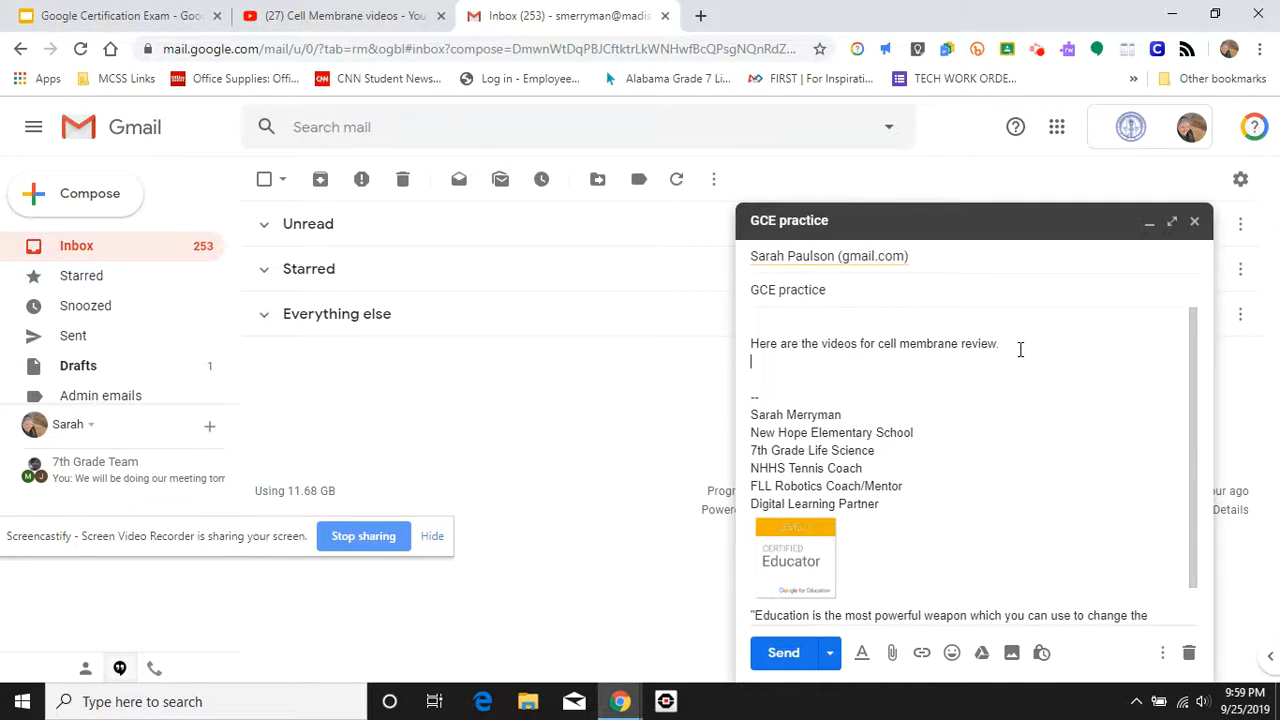
pyautogui.press('Return')
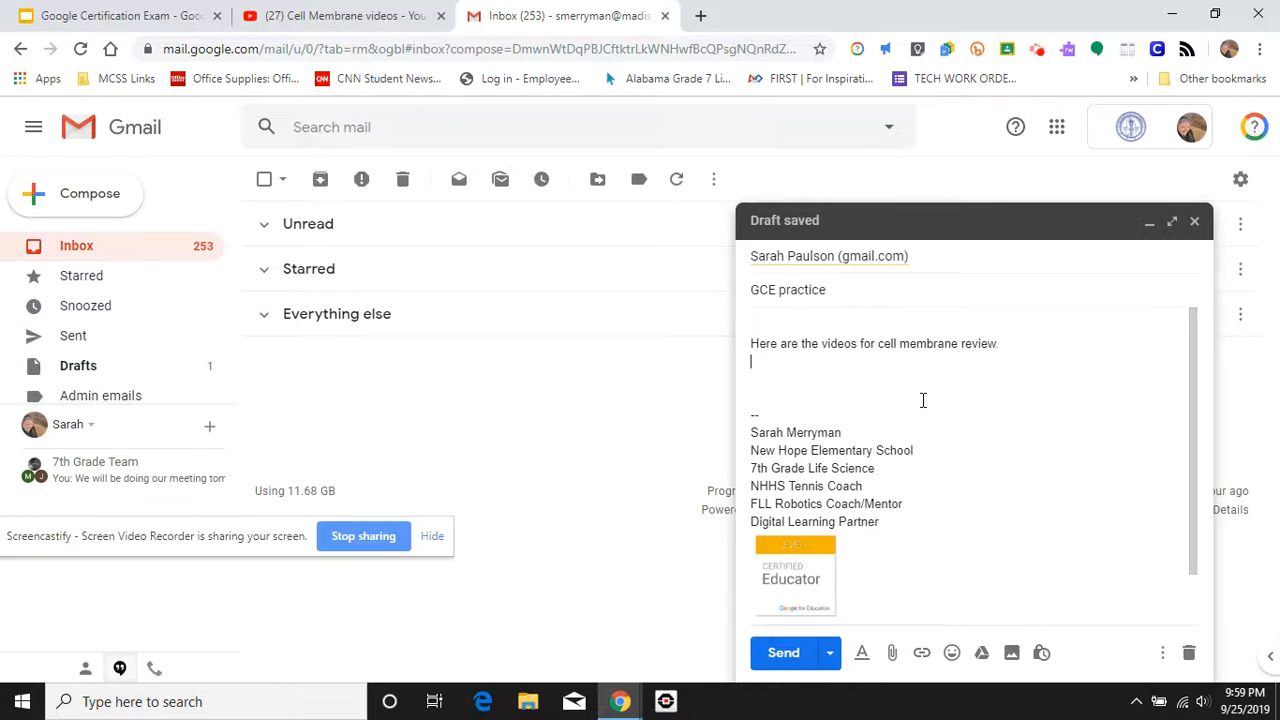
pyautogui.click(365, 17)
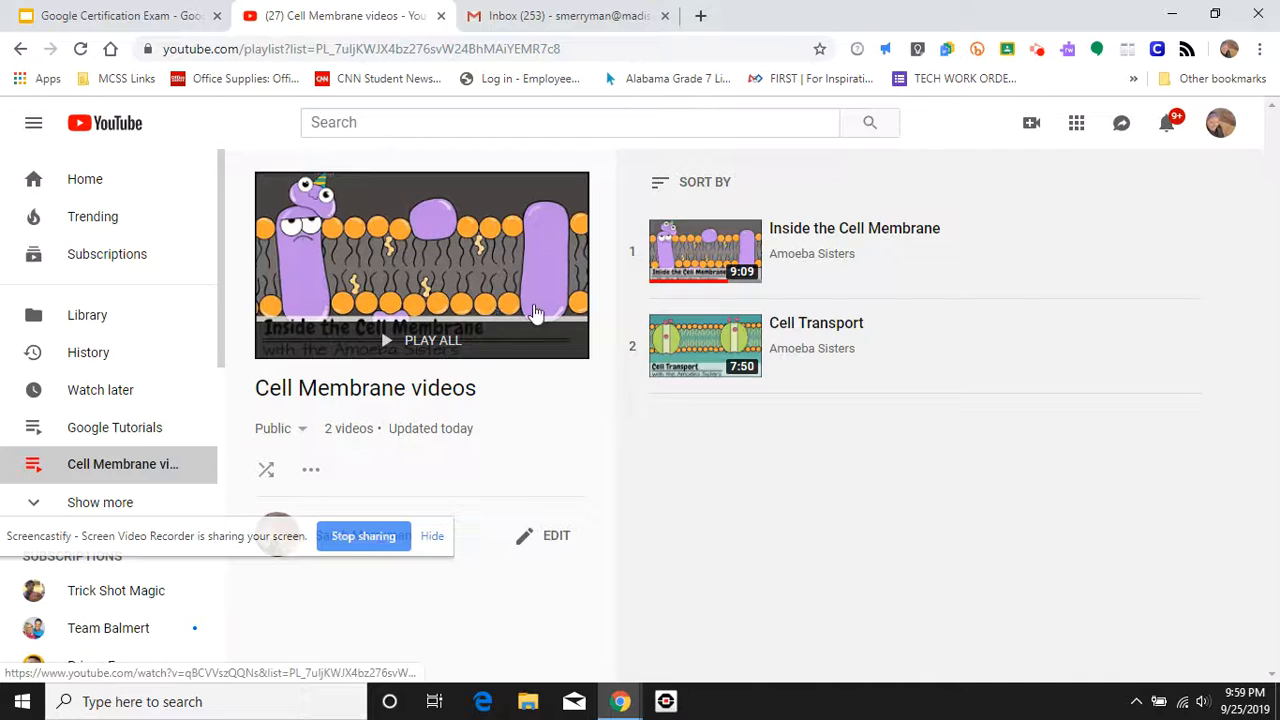
pyautogui.click(638, 47)
pyautogui.hotkey('ctrl', 'c')
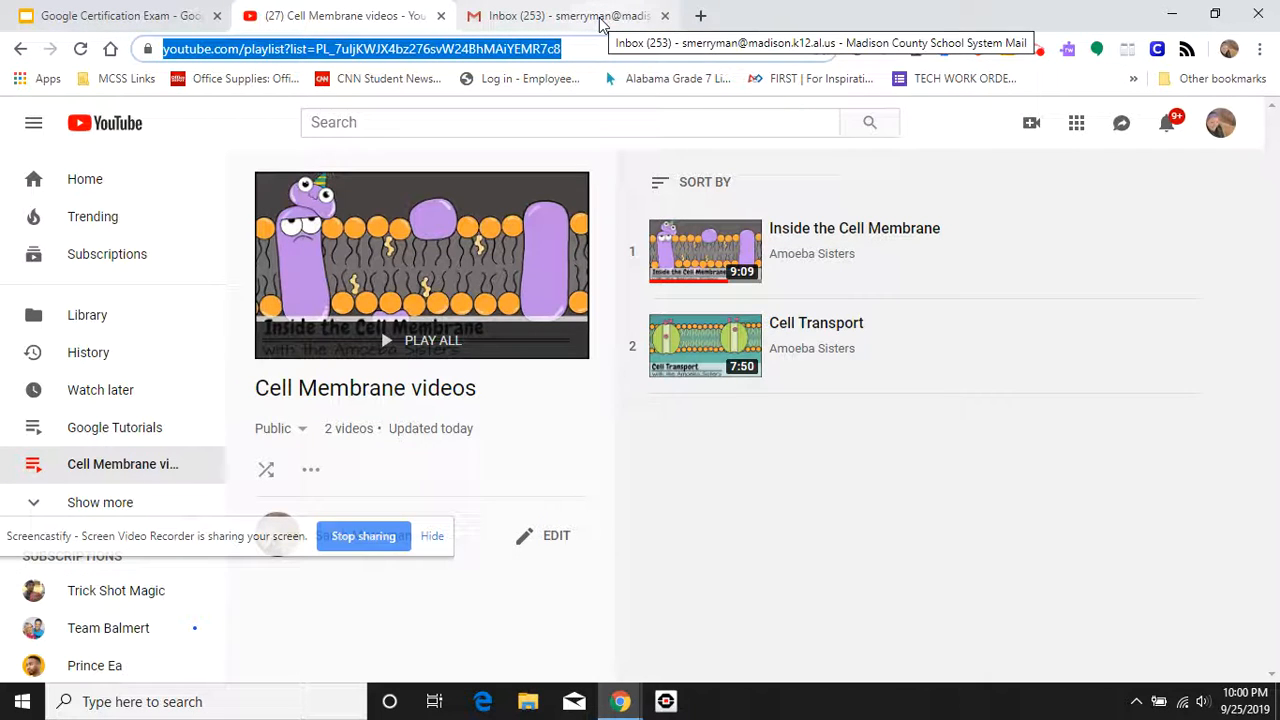
pyautogui.click(600, 16)
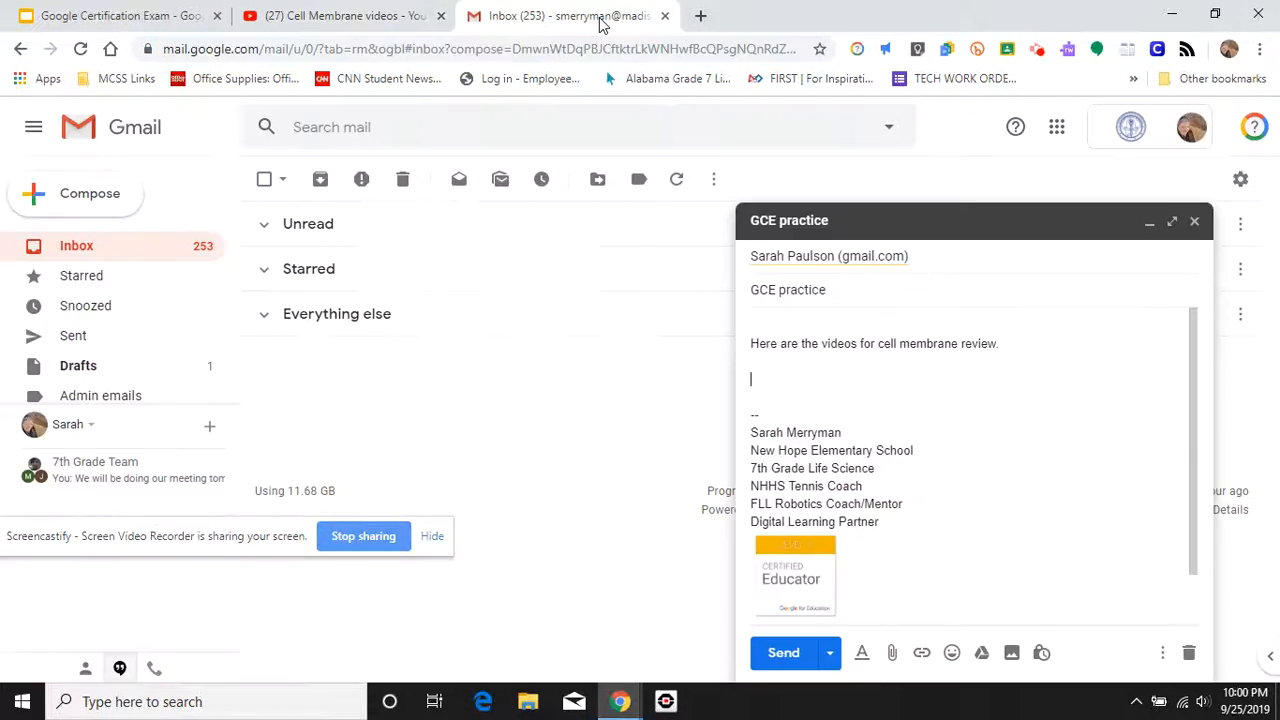
# Step: Paste the playlist URL below the sentence and select the words 'cell membrane'
pyautogui.write('https://www.youtube.com/playlist?list=PL_7uIjKWJX4bz276svW24BhMAiYEMR7c8')
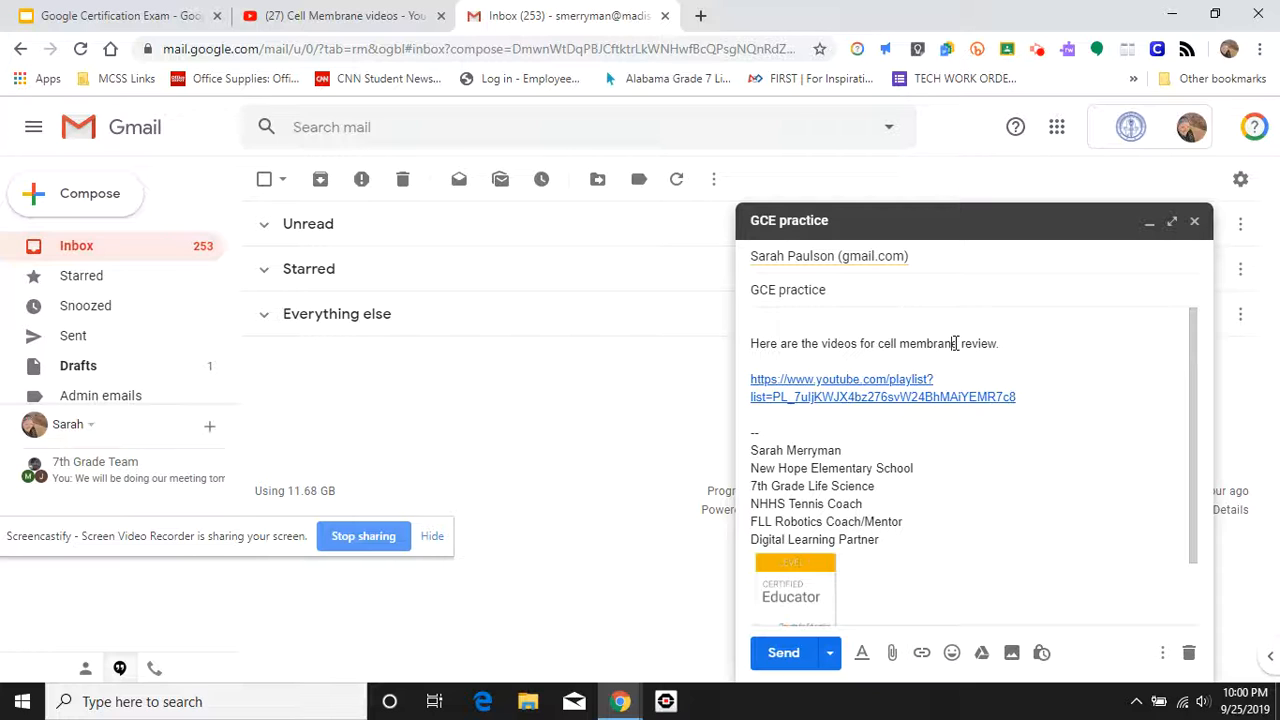
pyautogui.moveTo(956, 343); pyautogui.dragTo(878, 345)
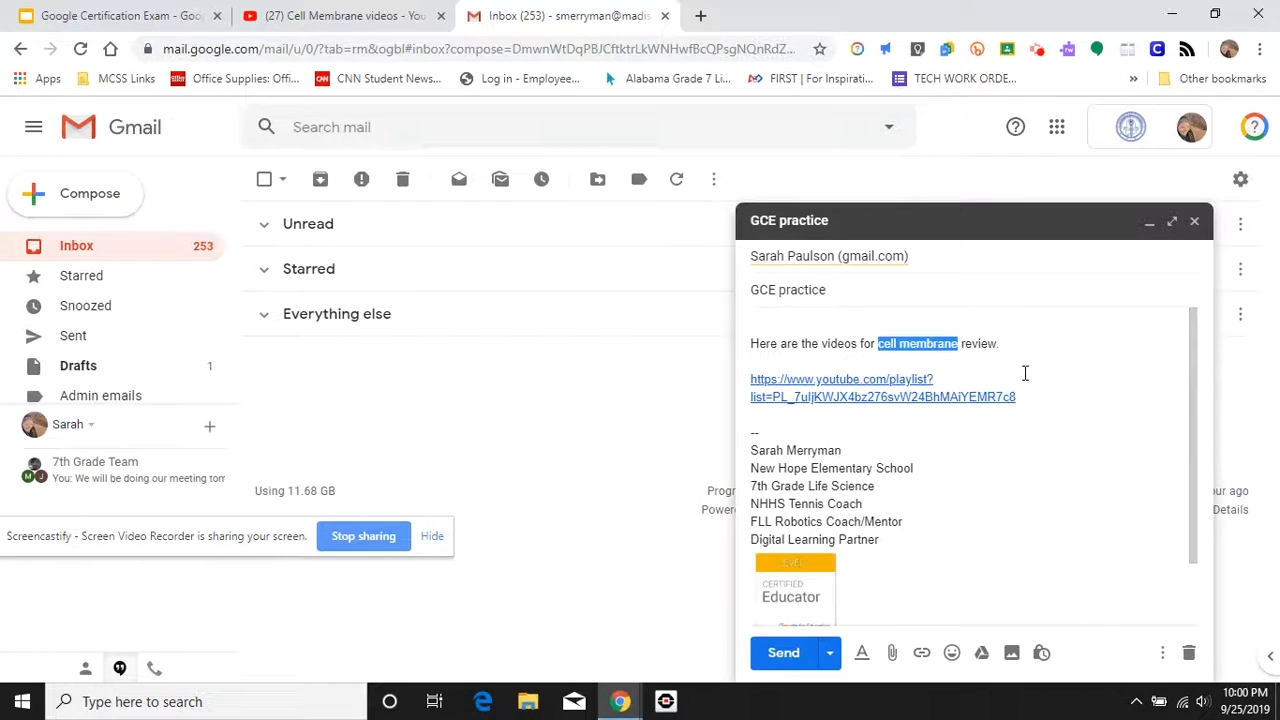
# Step: Link 'cell membrane' to the playlist URL and add a new line after the URL
pyautogui.click(921, 653)
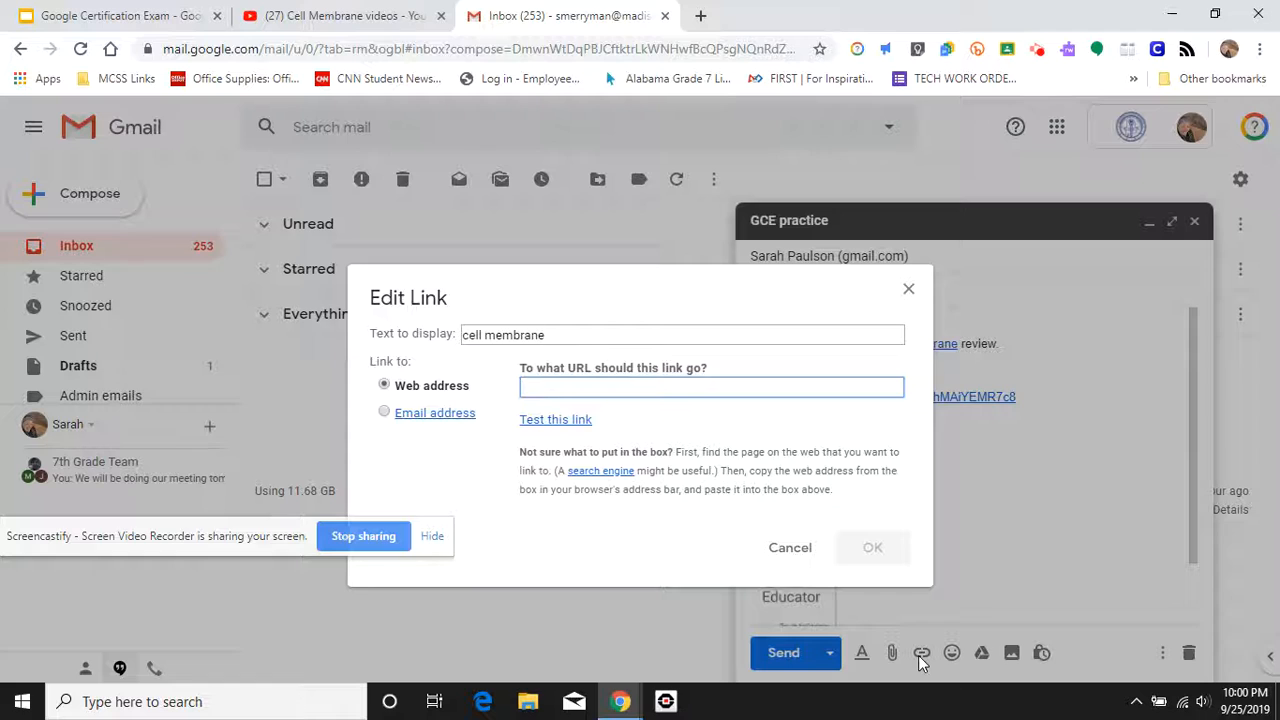
pyautogui.hotkey('ctrl', 'v')
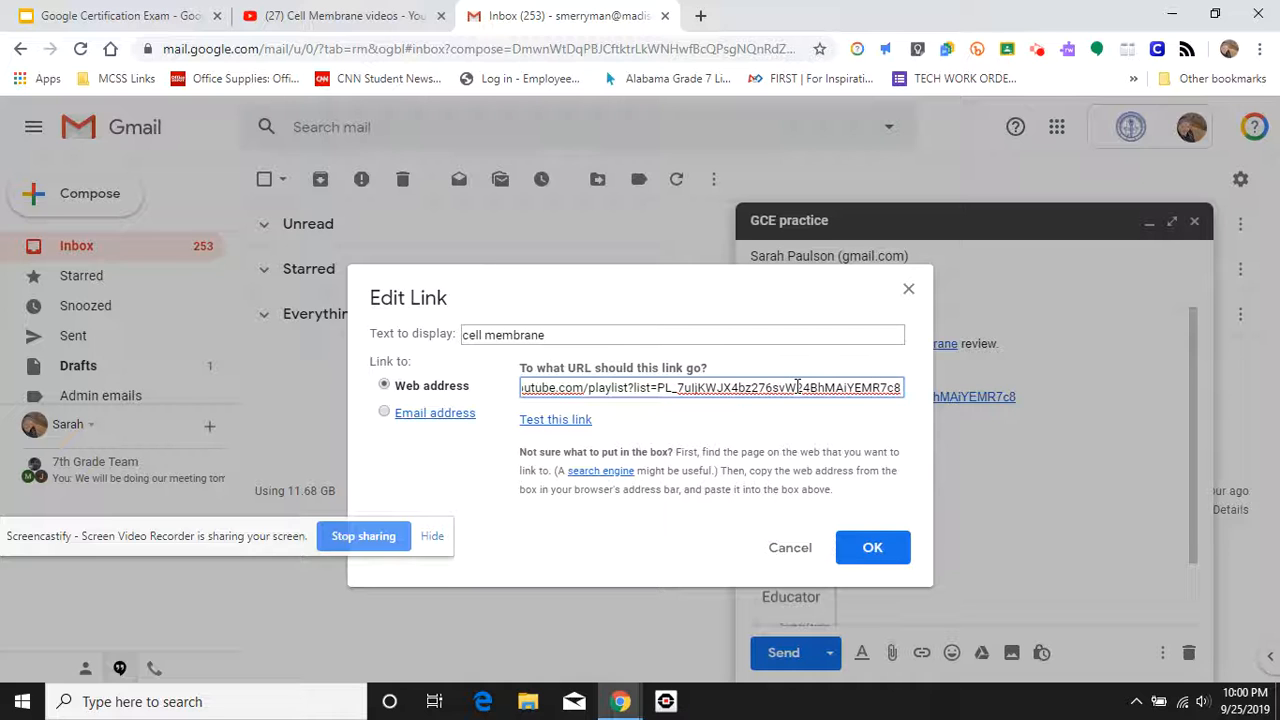
pyautogui.click(873, 549)
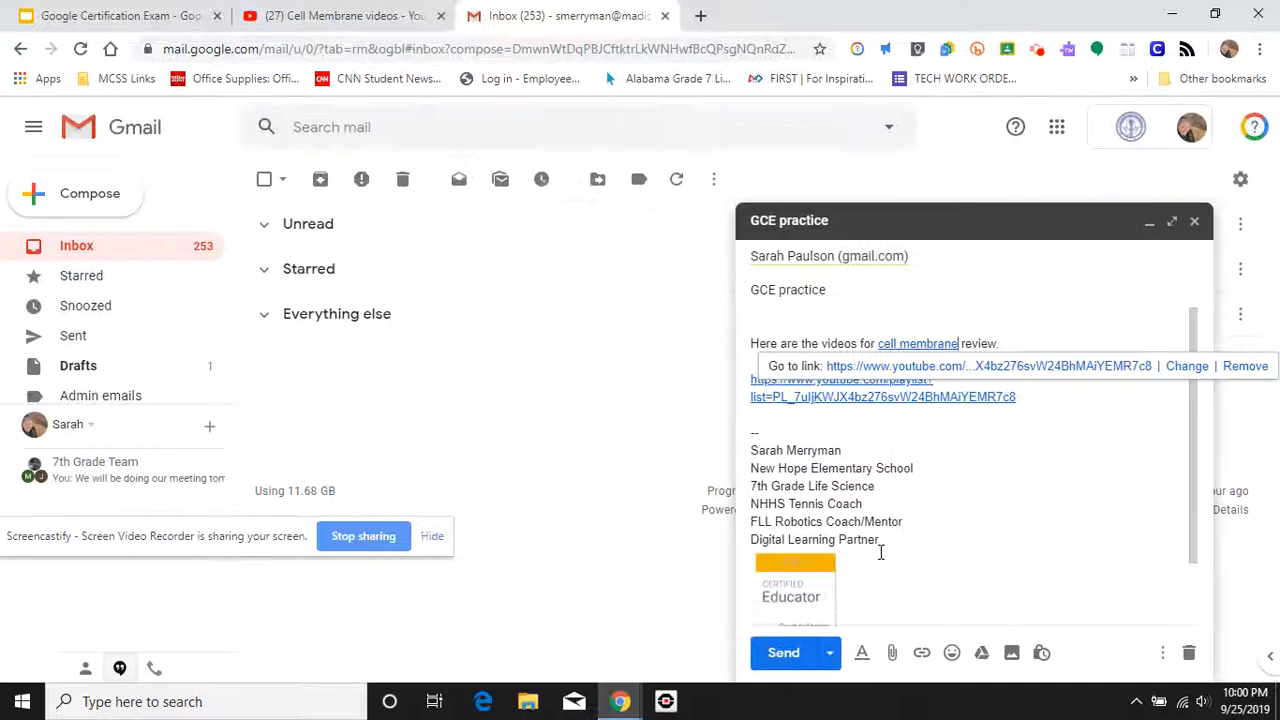
pyautogui.click(1086, 429)
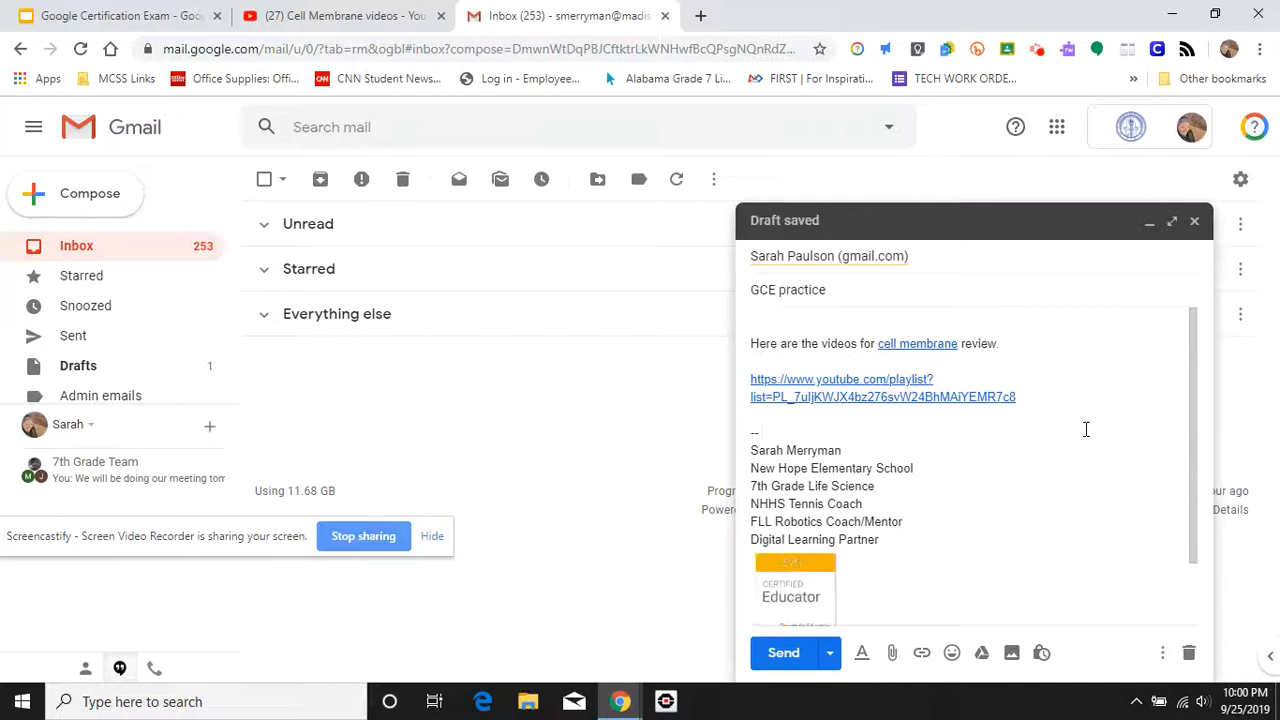
pyautogui.click(1069, 399)
pyautogui.press('Return')
pyautogui.press('Return')
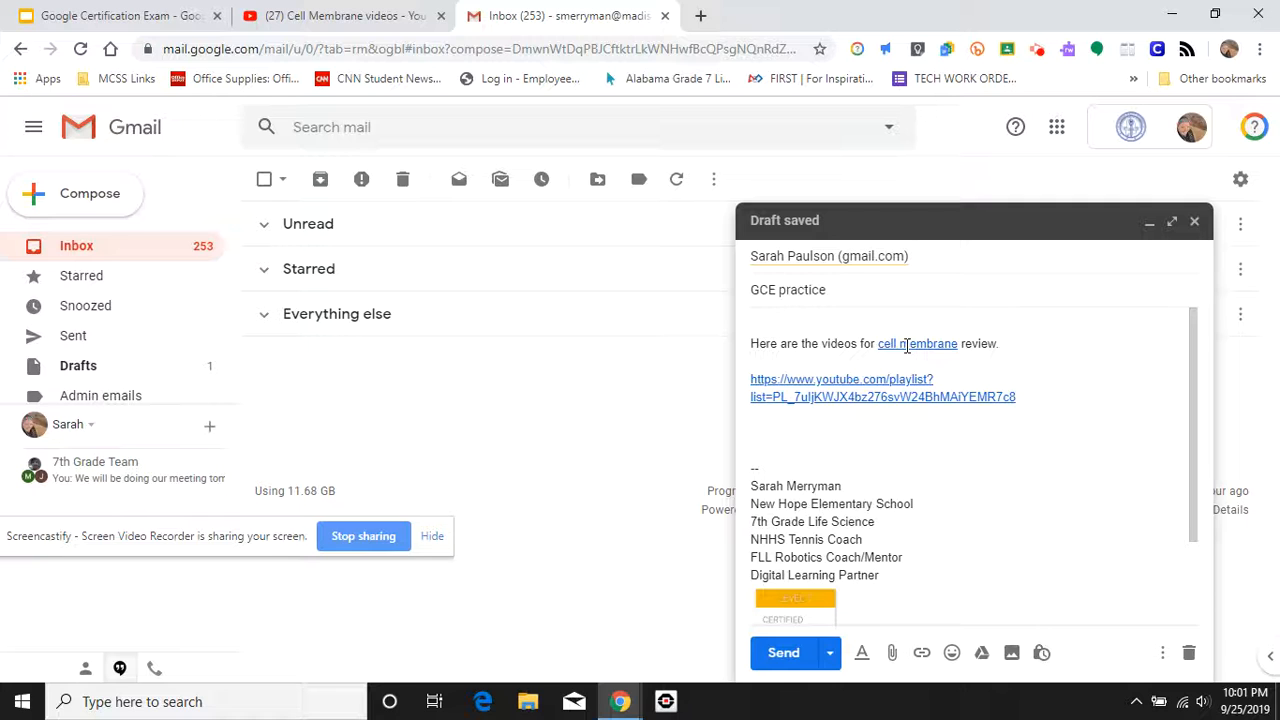
pyautogui.click(907, 345)
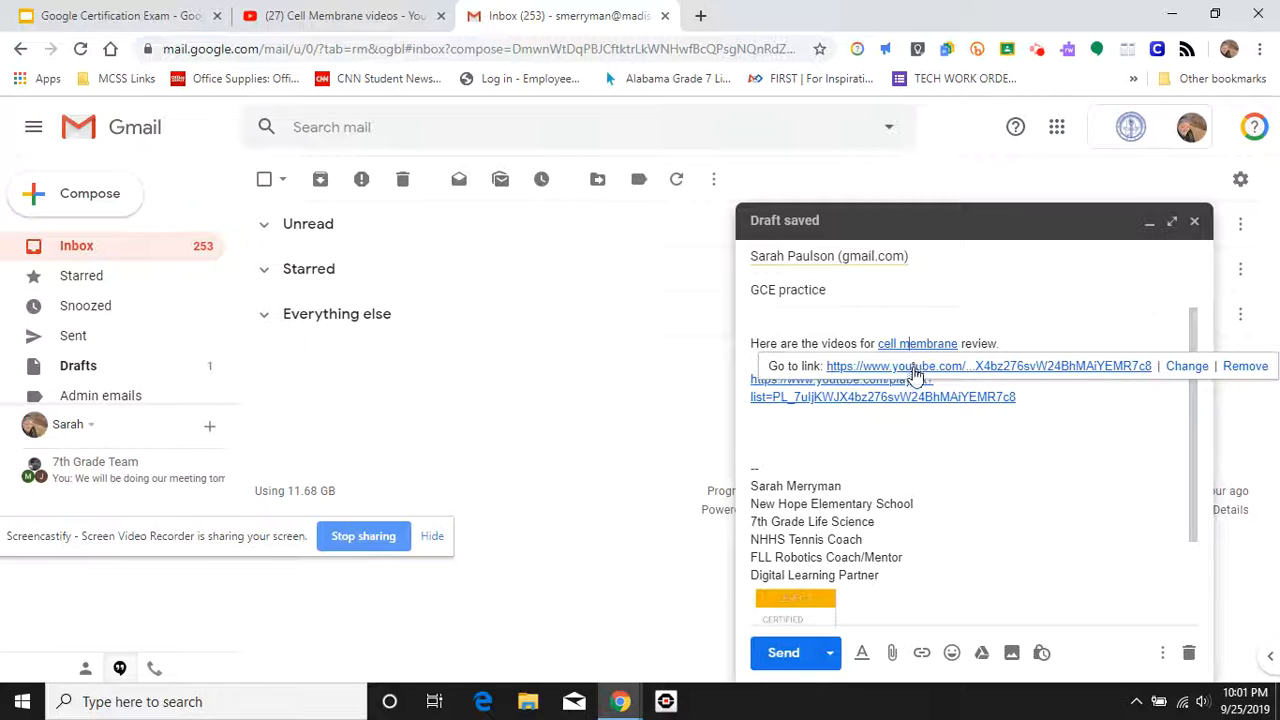
pyautogui.click(827, 432)
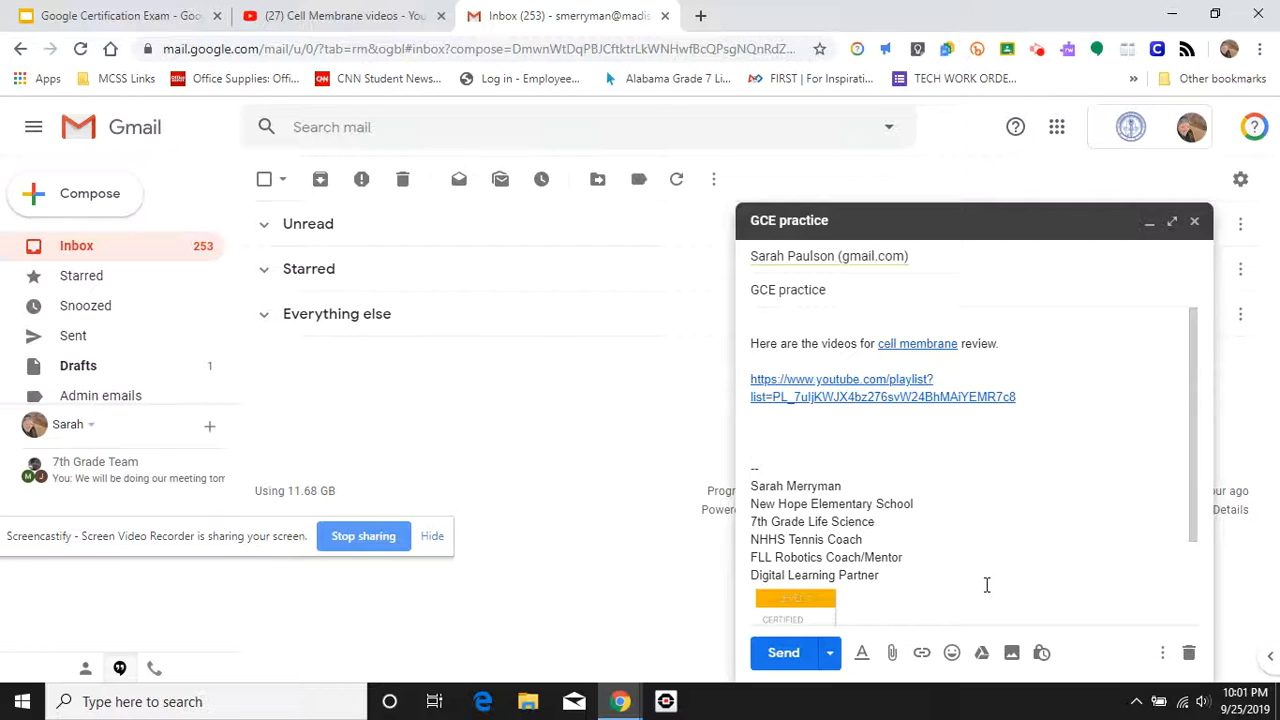
# Step: Search Drive for 'Tennis try' and pick the Tennis Tryouts agenda document
pyautogui.click(981, 653)
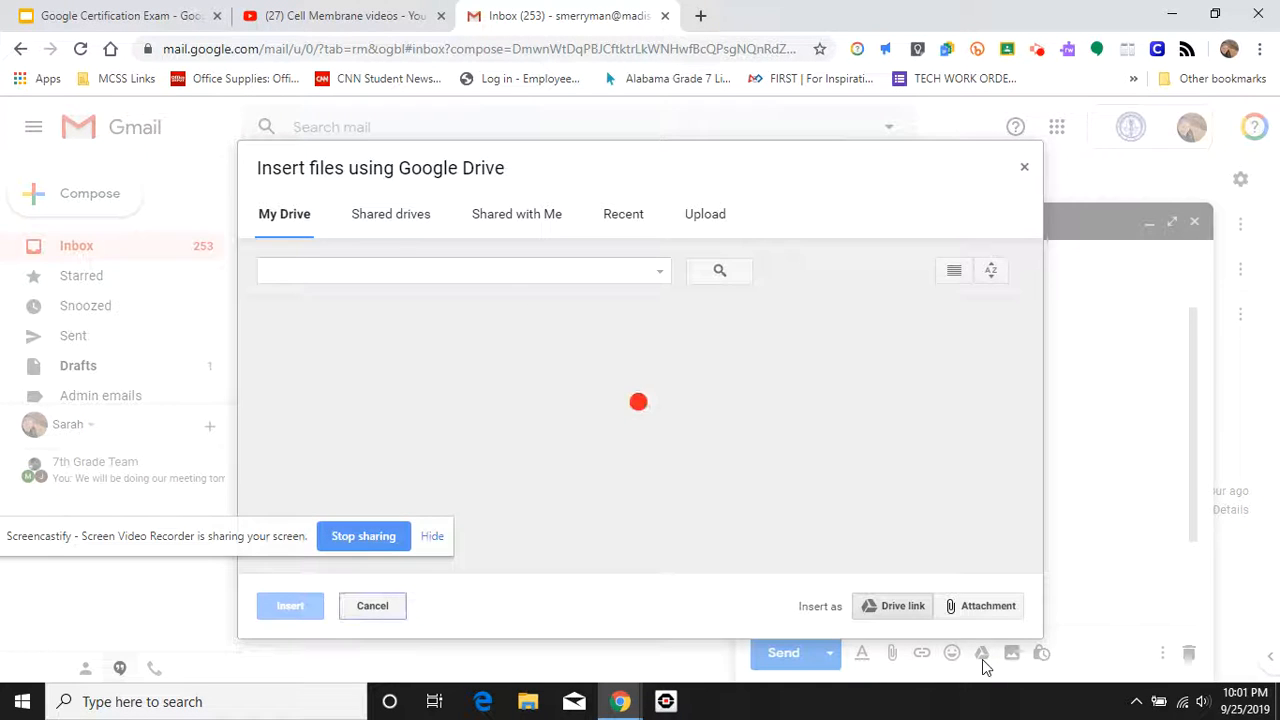
pyautogui.click(457, 271)
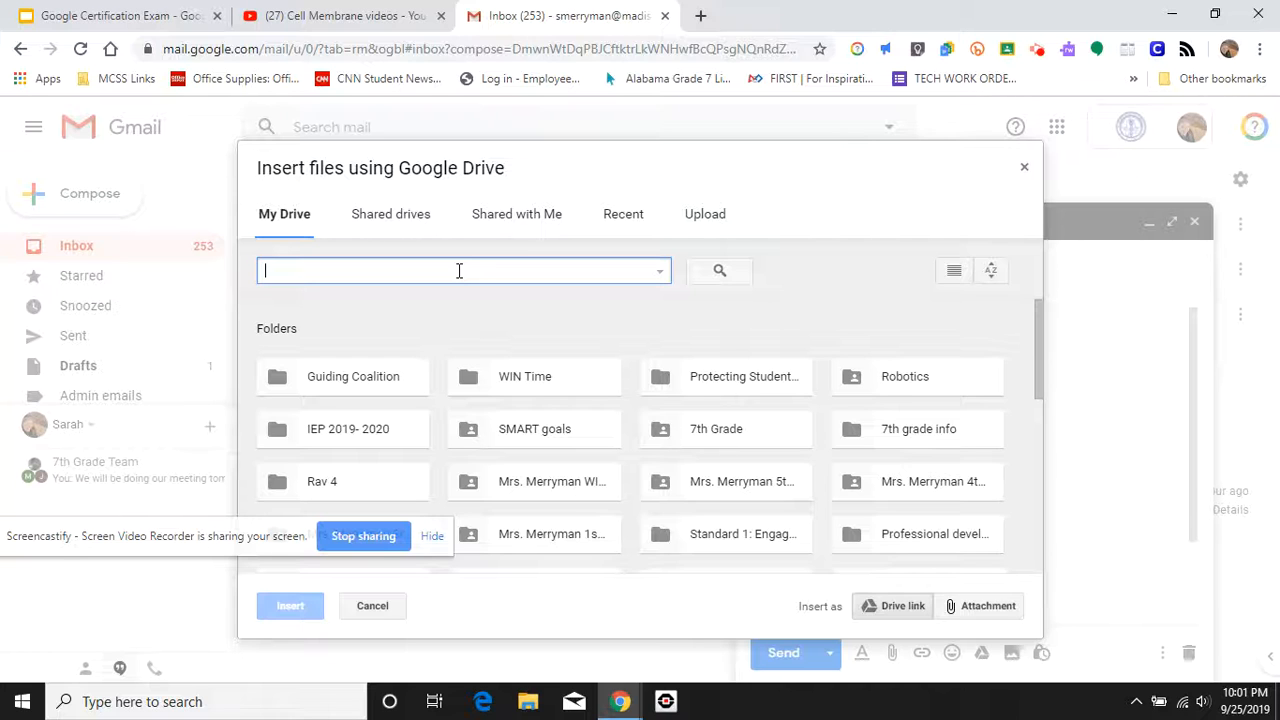
pyautogui.write('Te')
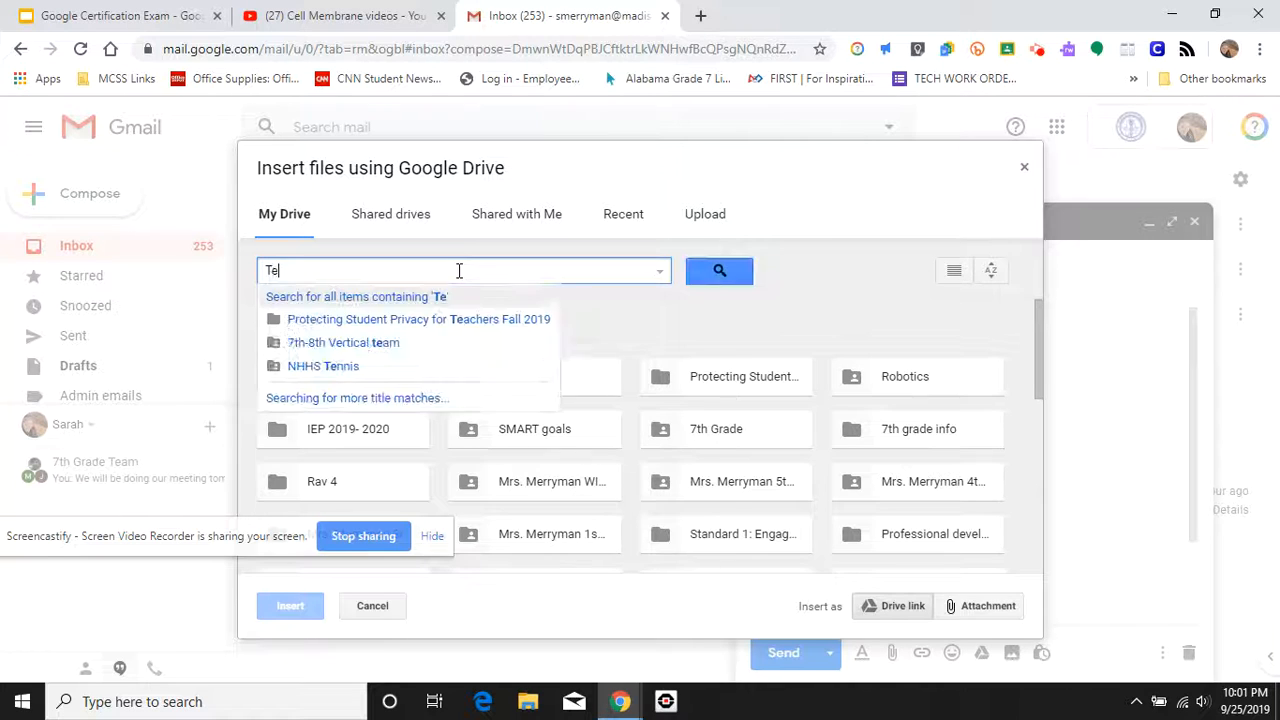
pyautogui.write('nnis try')
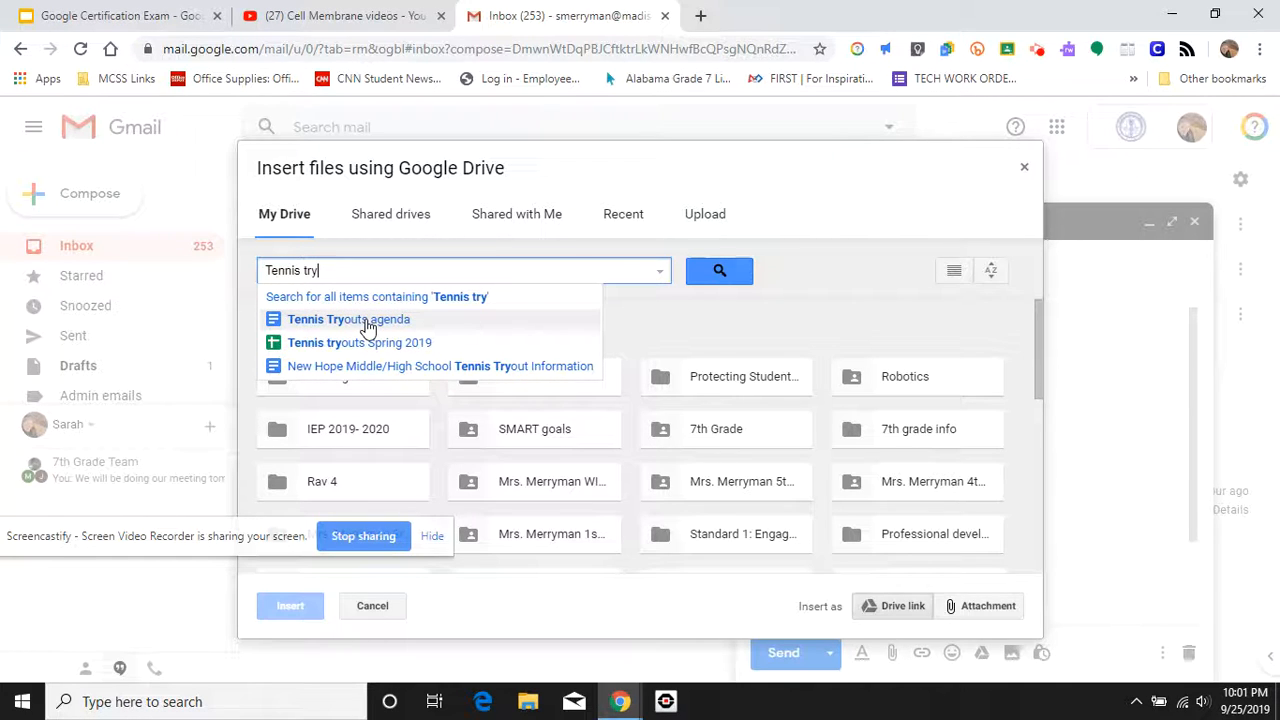
pyautogui.click(368, 328)
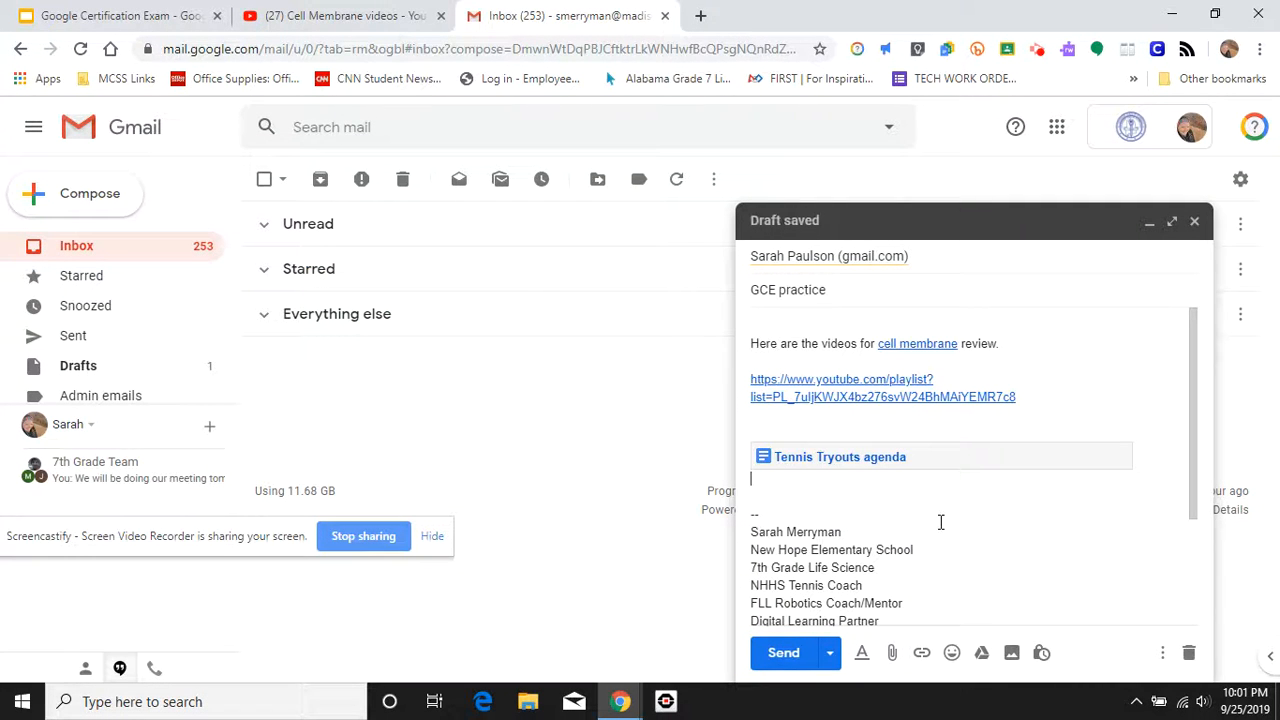
# Step: Insert Tennis Tryouts agenda from Recent Drive files as a Drive link
pyautogui.click(982, 653)
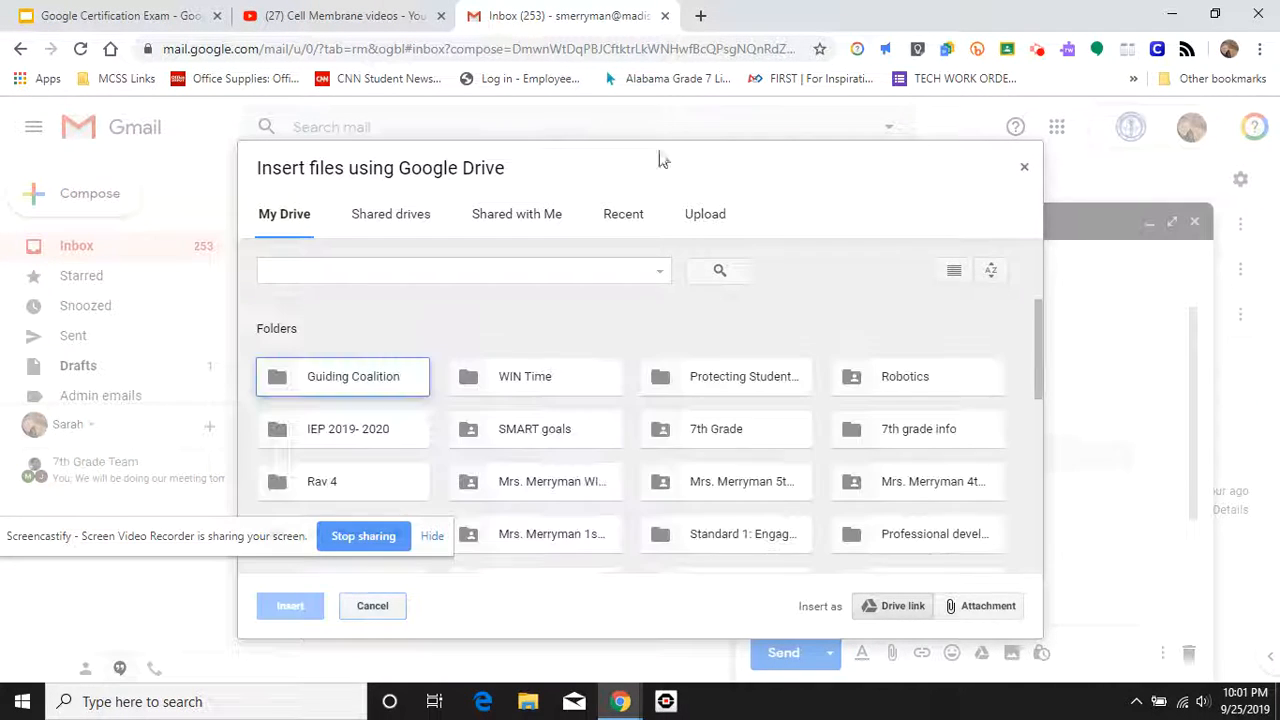
pyautogui.click(624, 224)
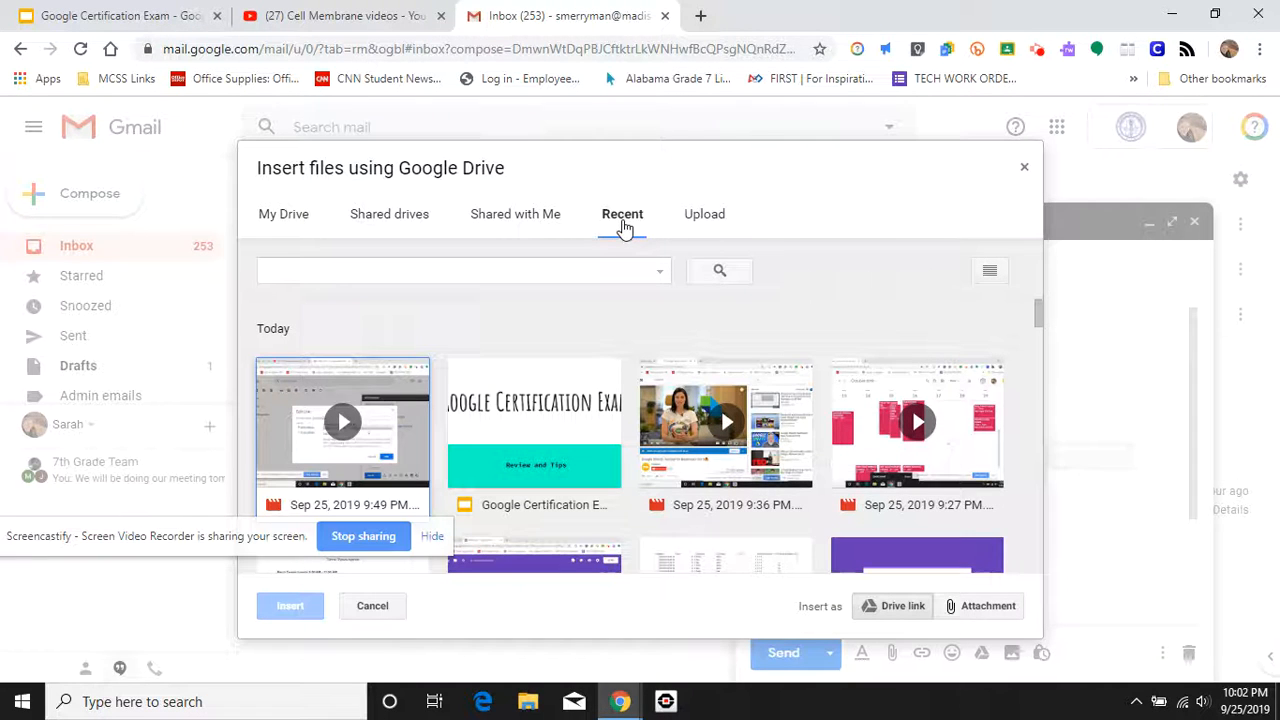
pyautogui.scroll(-2, 630, 373)
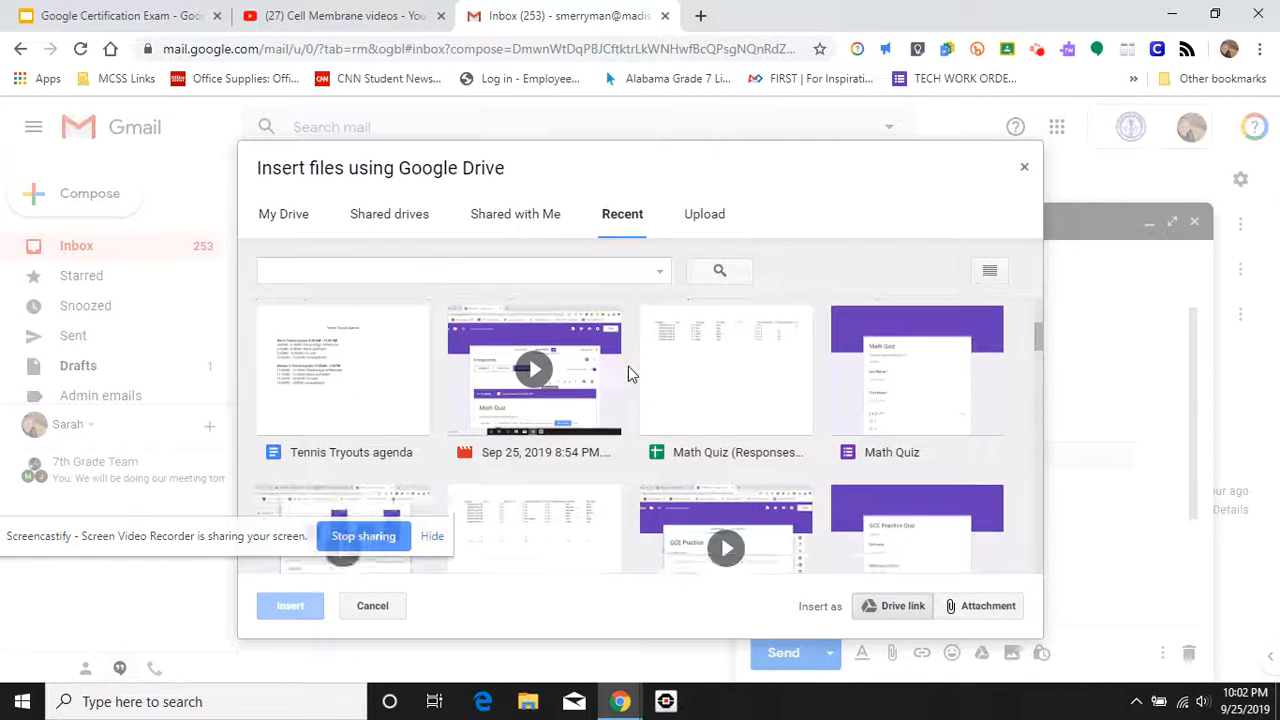
pyautogui.click(335, 399)
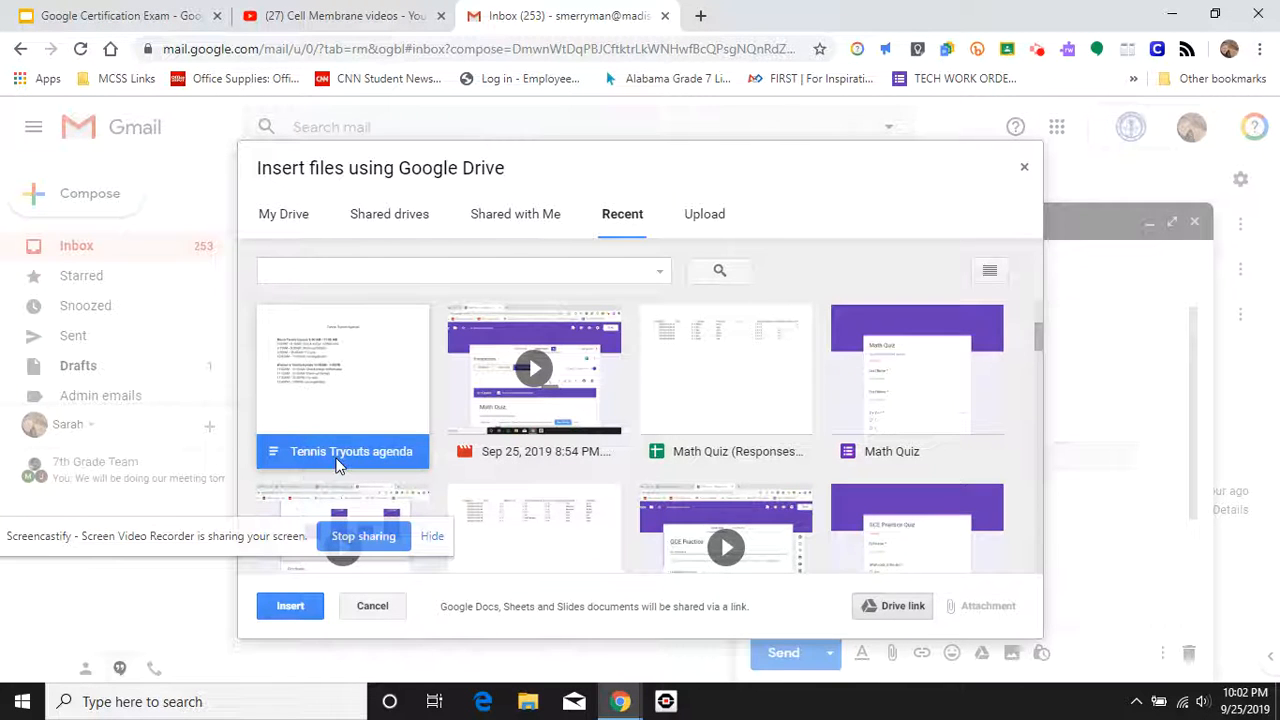
pyautogui.click(293, 612)
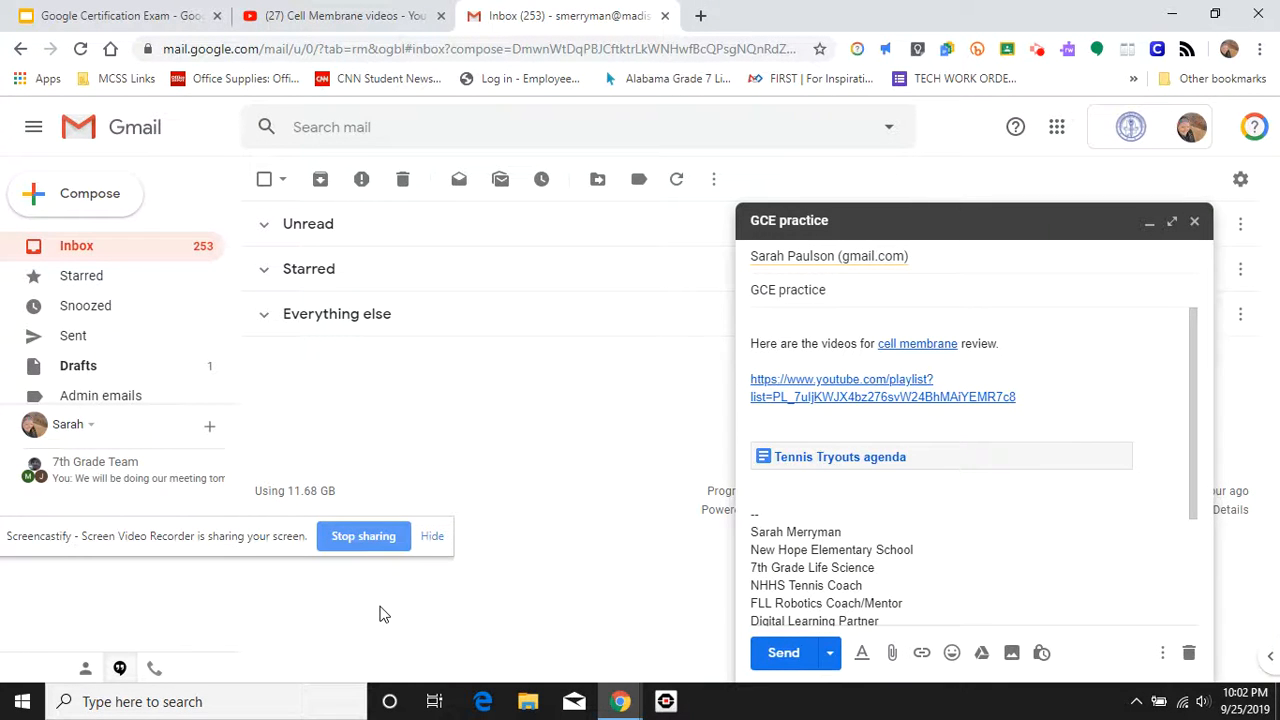
pyautogui.click(1012, 653)
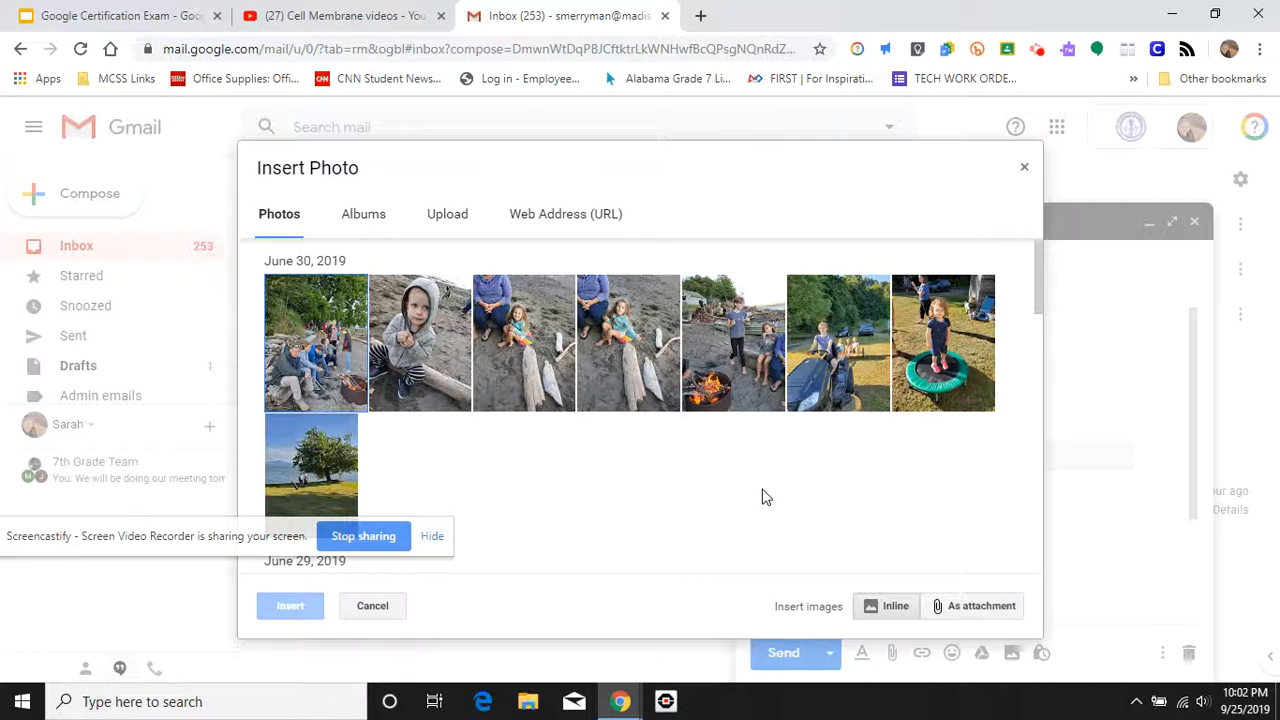
# Step: Dismiss the Insert Photo dialog with its X without adding a photo
pyautogui.click(1024, 167)
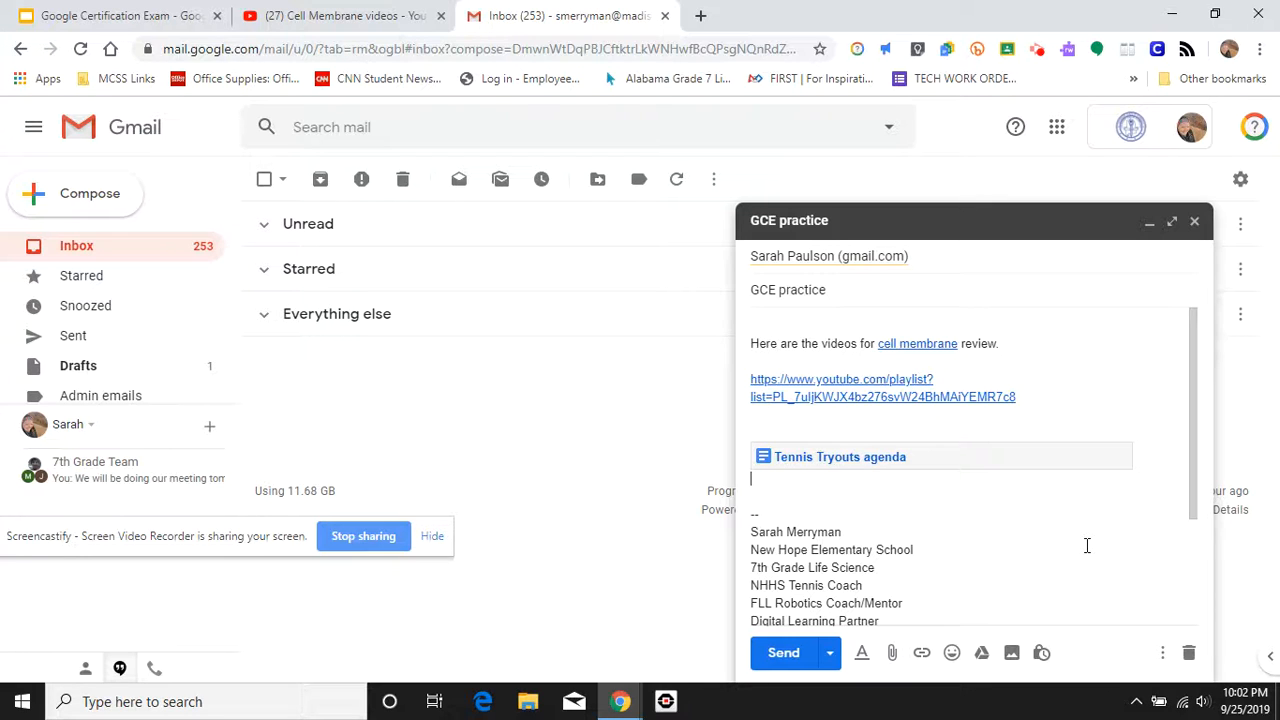
# Step: Schedule the message for Tomorrow morning, Sep 26 at 8:00 AM
pyautogui.click(830, 655)
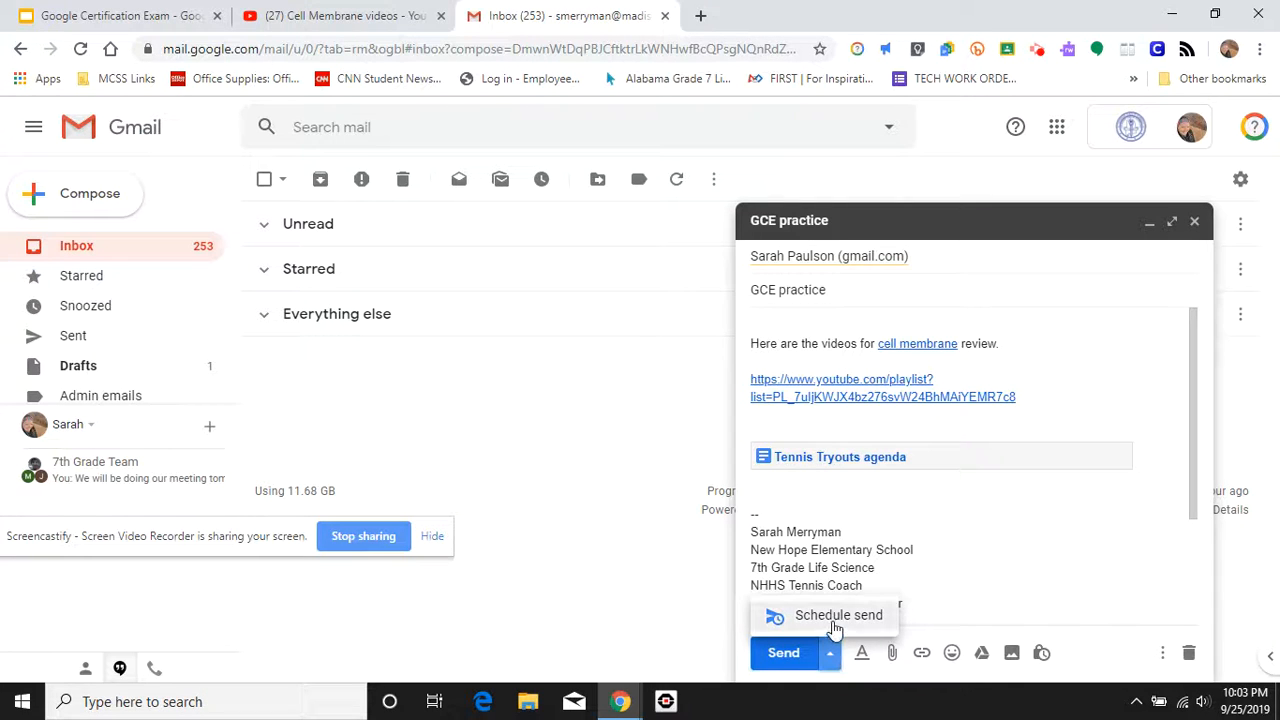
pyautogui.click(836, 617)
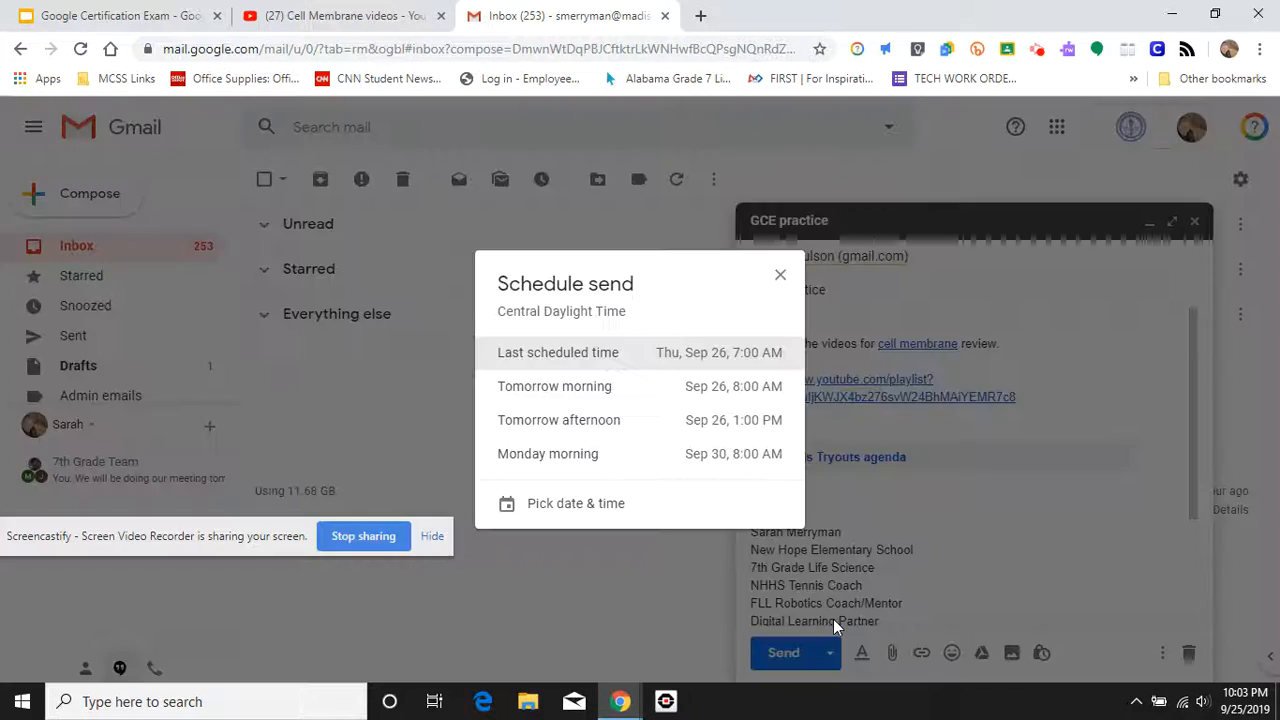
pyautogui.click(660, 400)
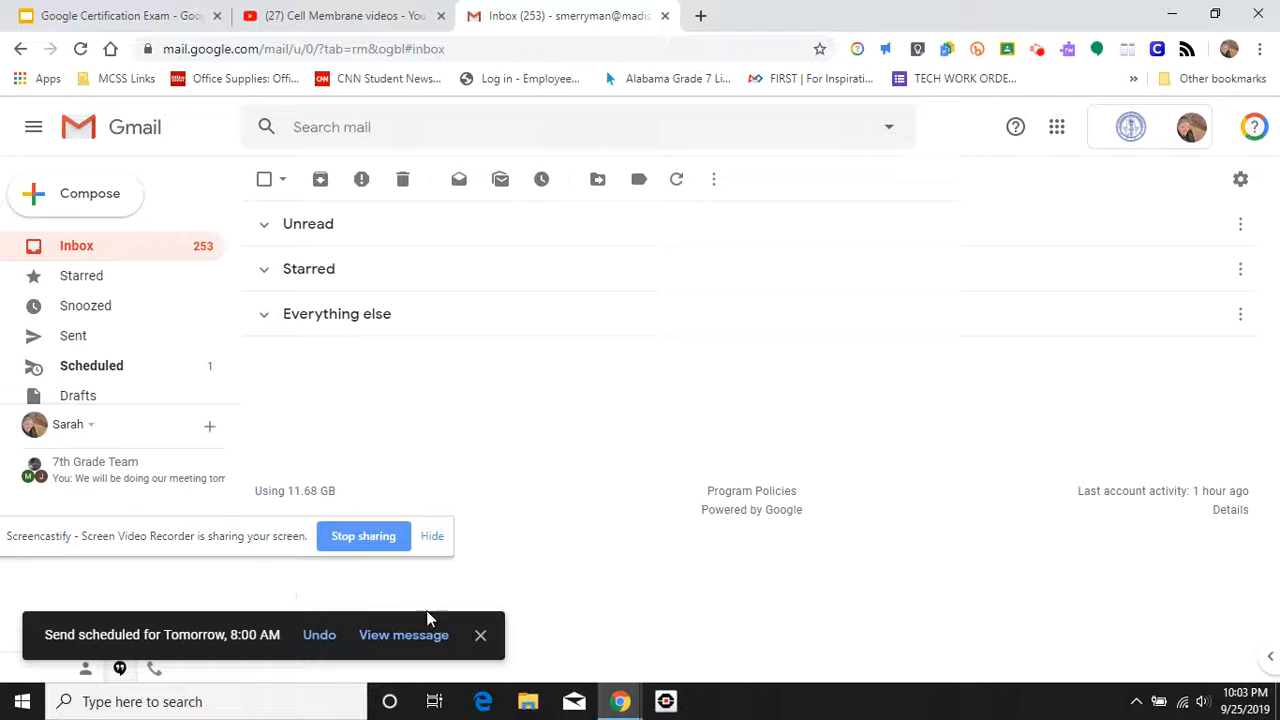
# Step: Open the GCE practice message from Scheduled and cancel its send
pyautogui.click(418, 640)
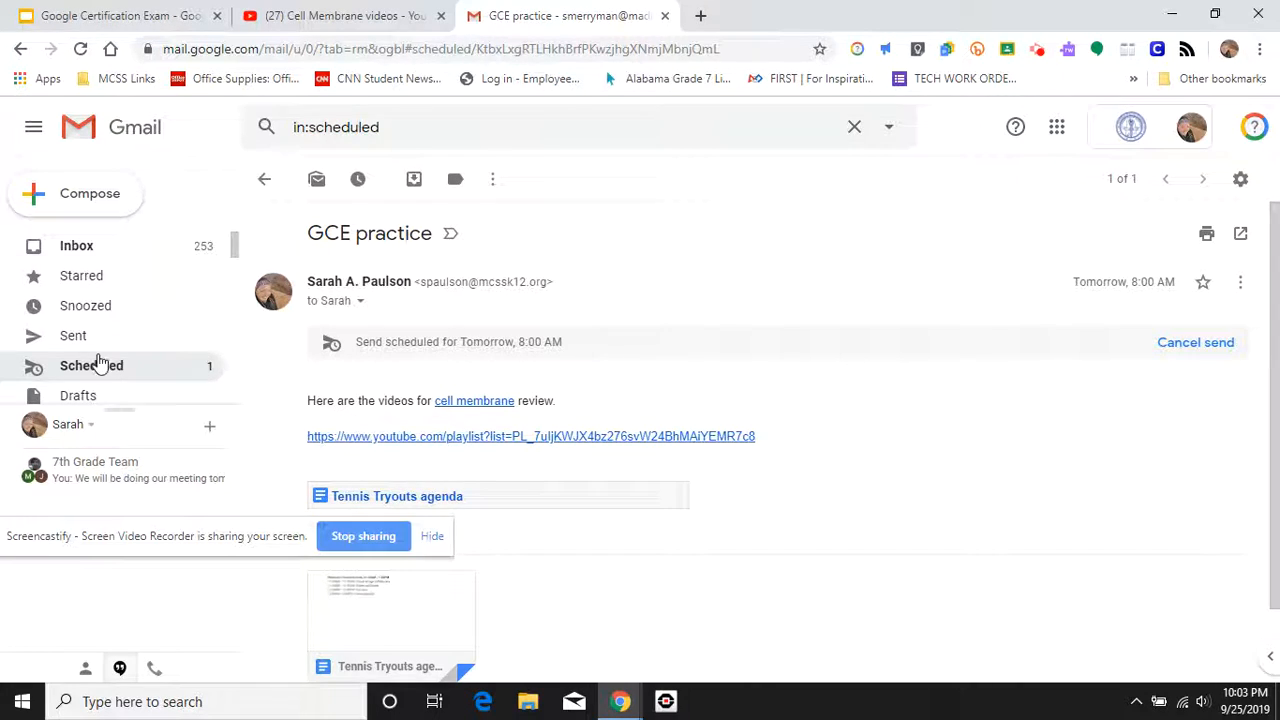
pyautogui.click(118, 380)
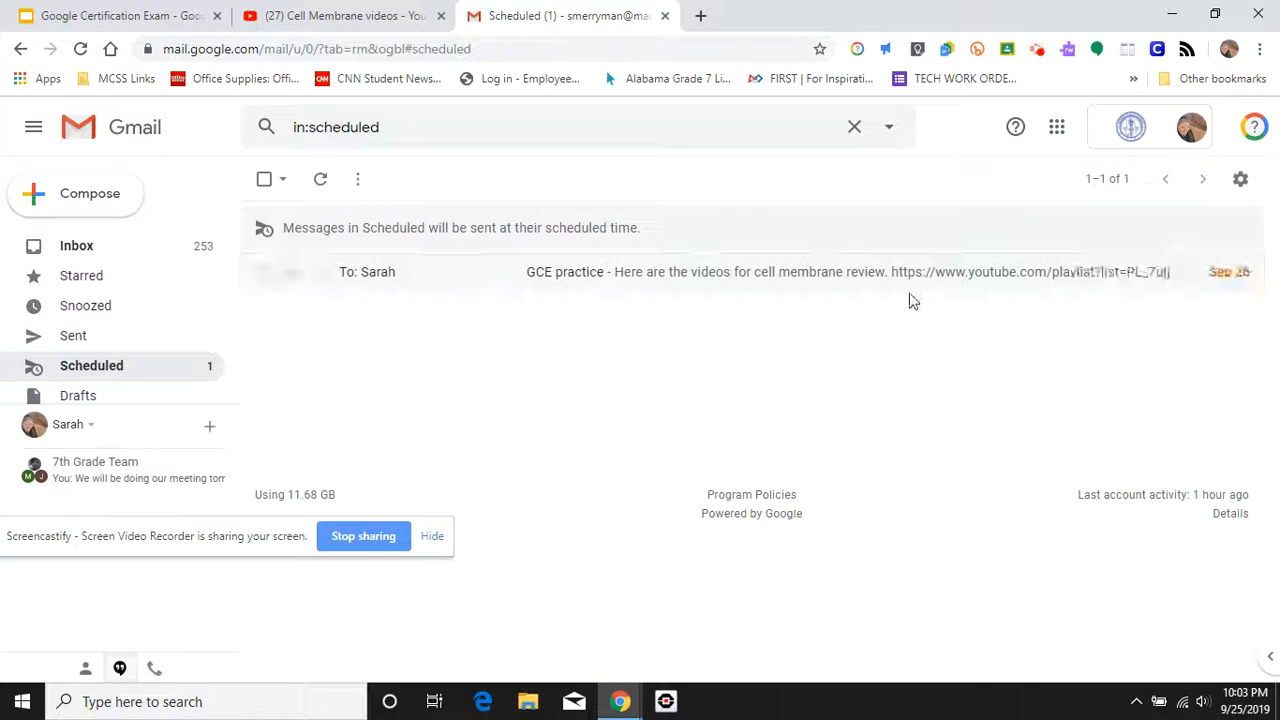
pyautogui.click(866, 276)
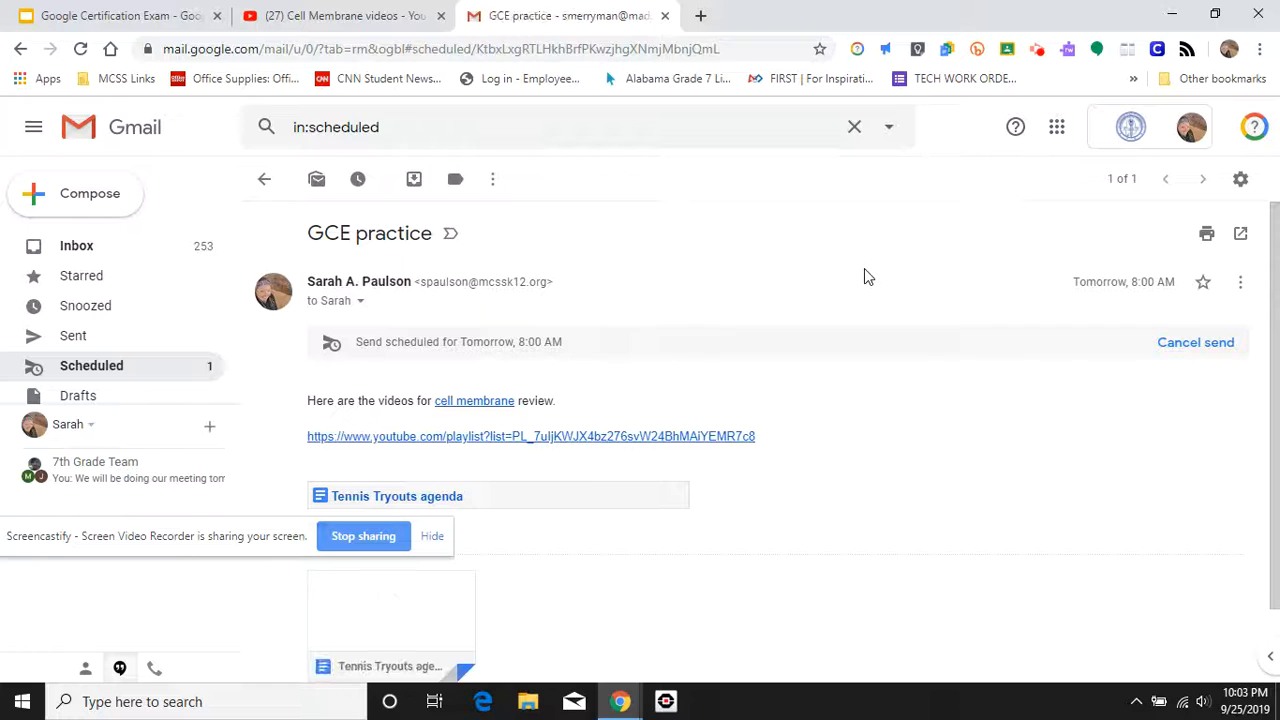
pyautogui.click(1196, 343)
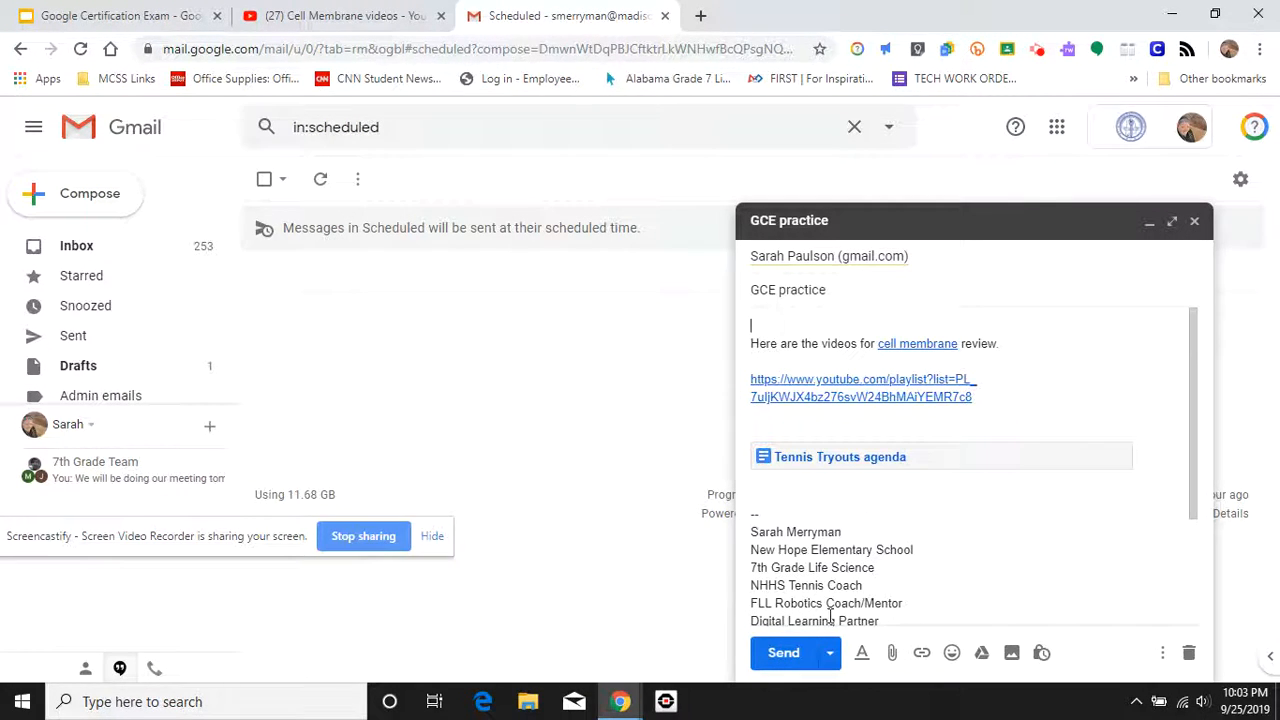
# Step: Look at the Pick date & time scheduling option, then back out without choosing
pyautogui.click(829, 653)
pyautogui.click(826, 615)
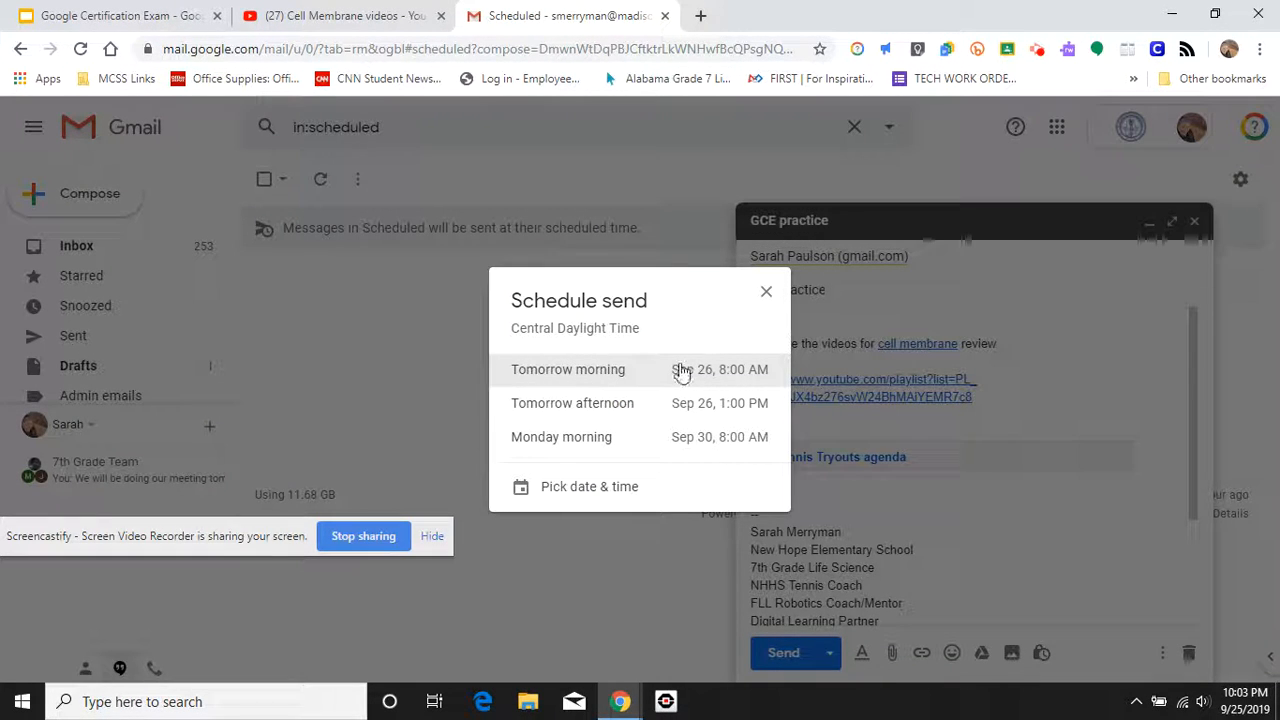
pyautogui.click(583, 490)
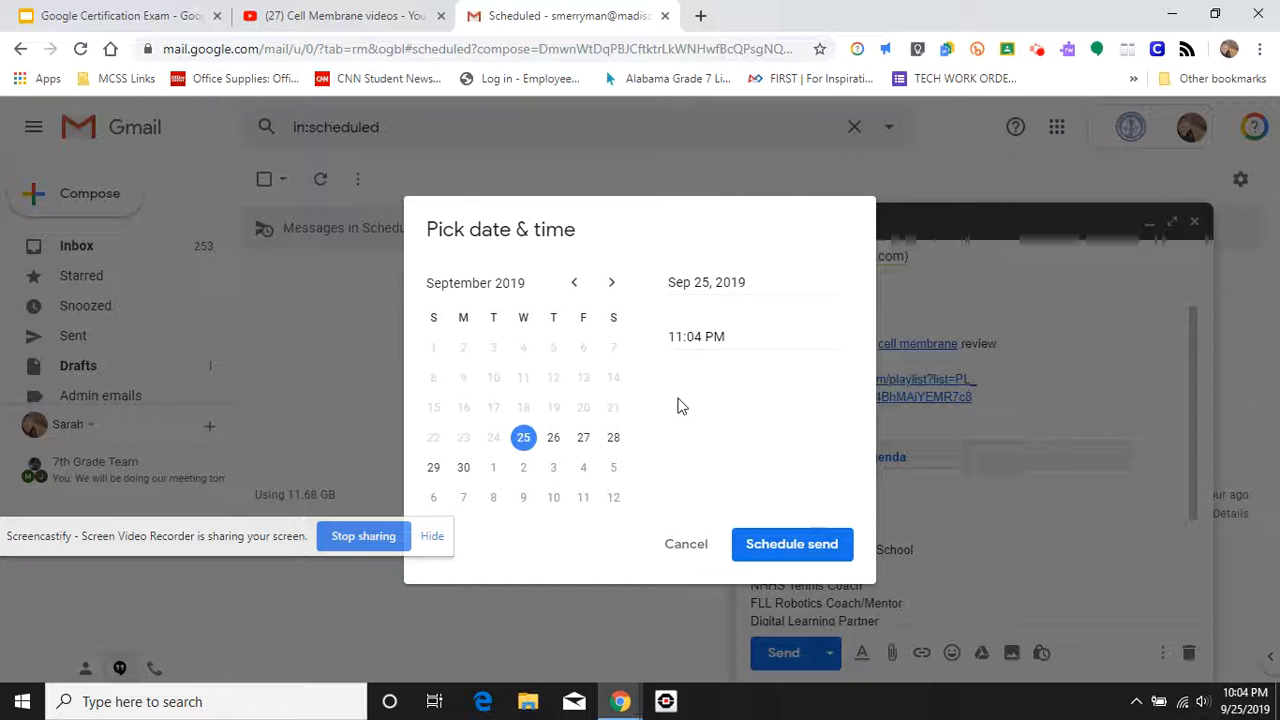
pyautogui.click(685, 546)
# Step: Reschedule the message for tomorrow morning at 8:00 AM and return to the inbox
pyautogui.click(832, 653)
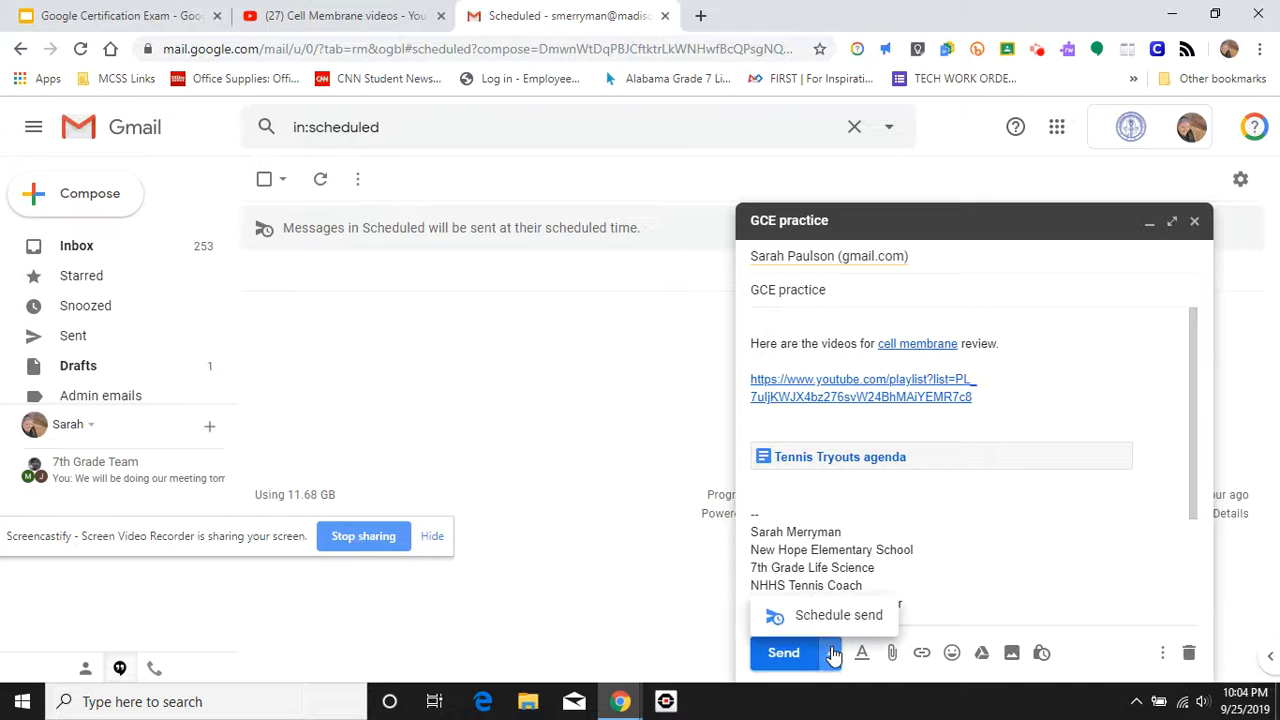
pyautogui.click(815, 612)
pyautogui.click(743, 366)
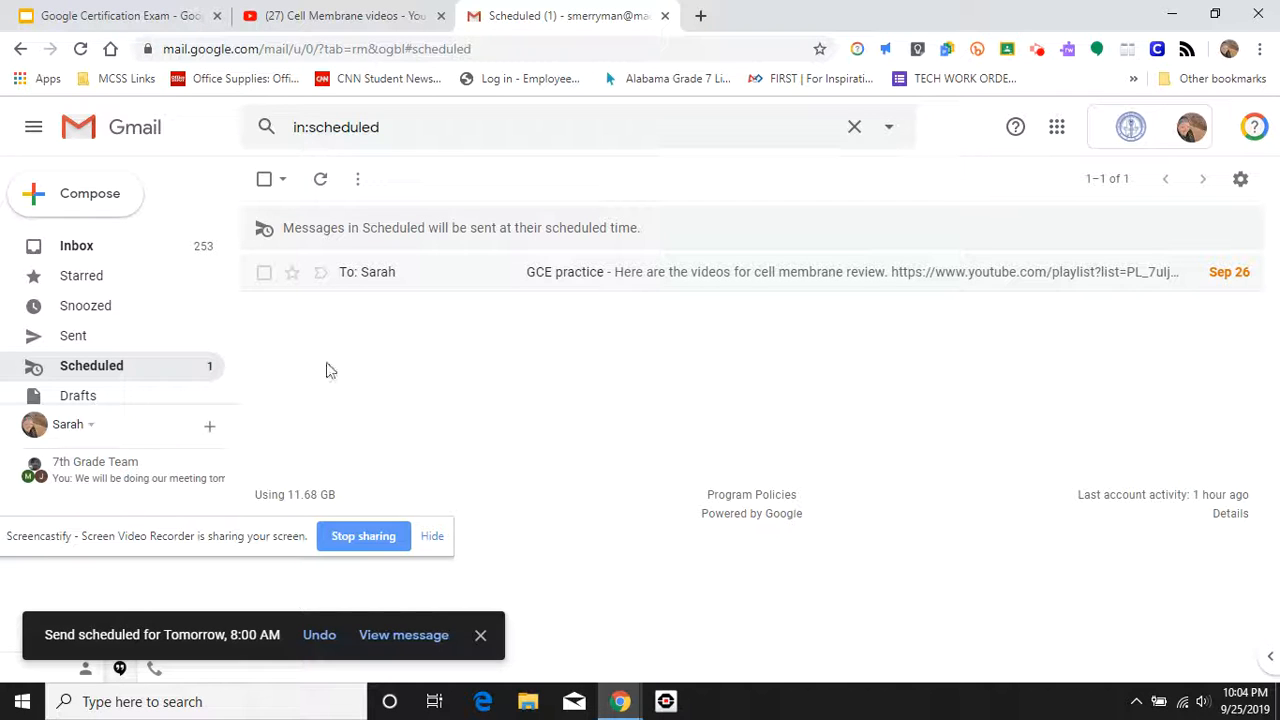
pyautogui.click(95, 250)
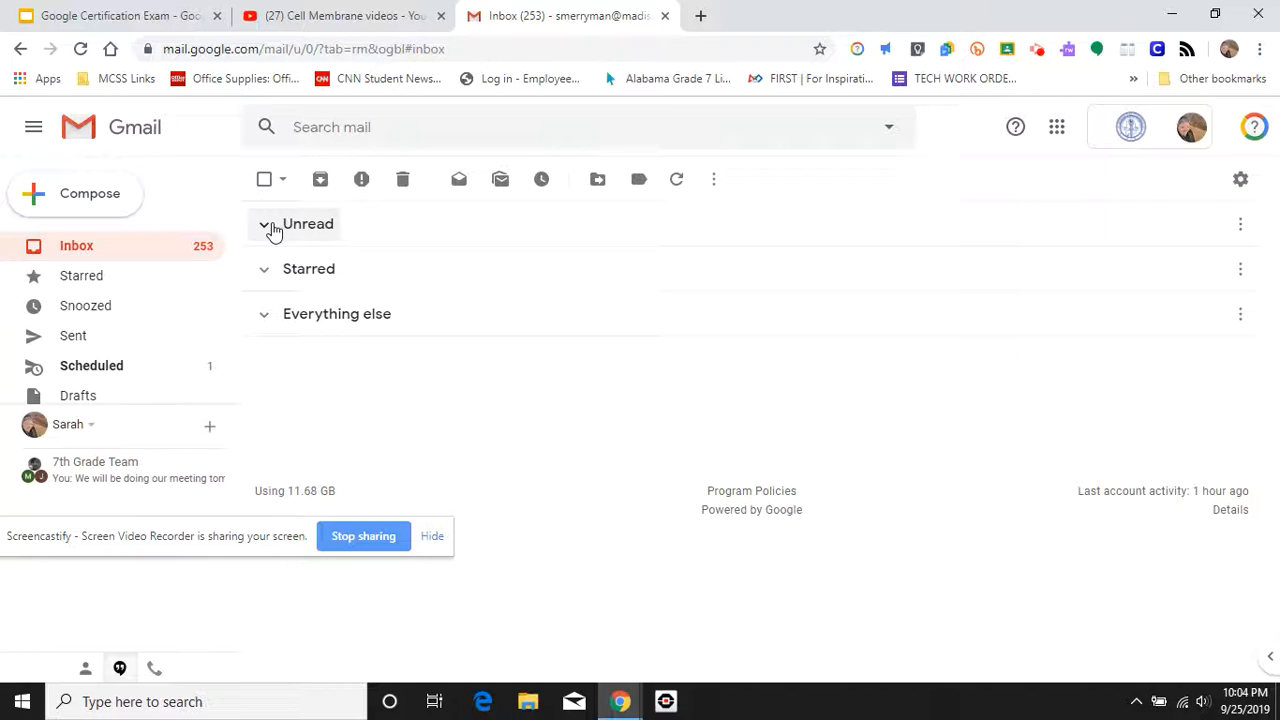
# Step: Expand the unread messages and open the 'How to Outsmart Tigers' email
pyautogui.click(271, 227)
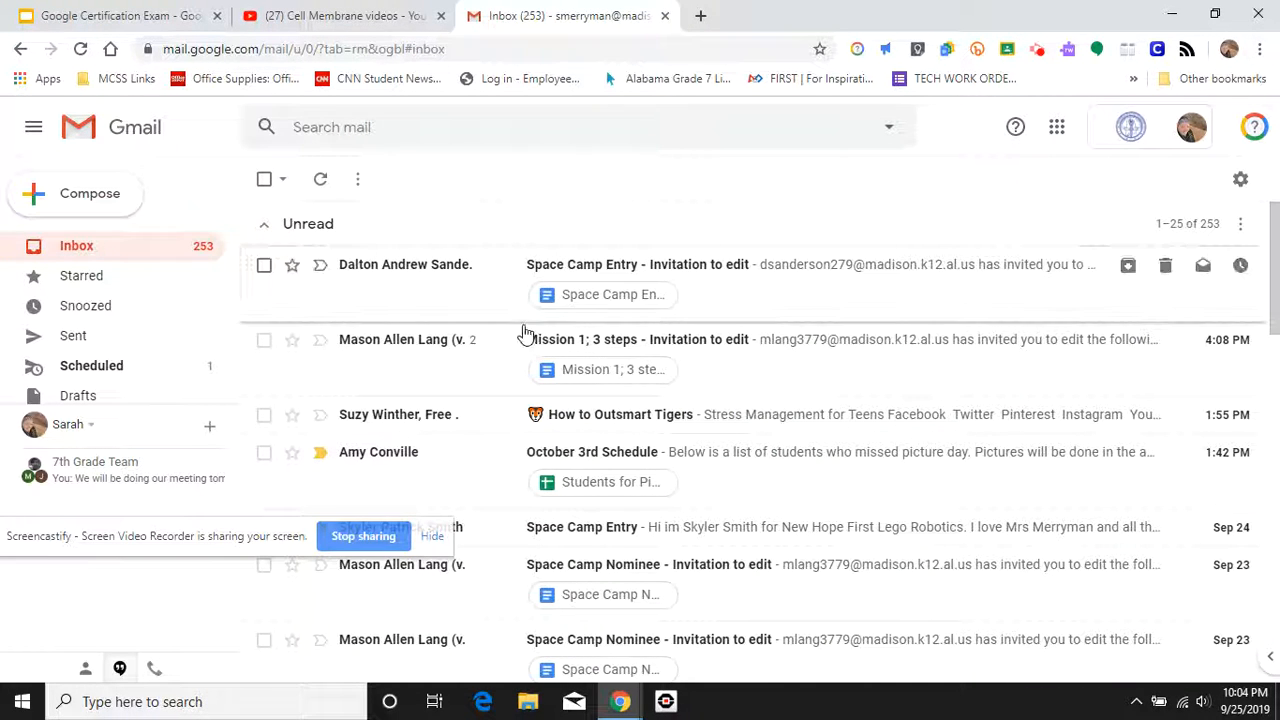
pyautogui.click(436, 430)
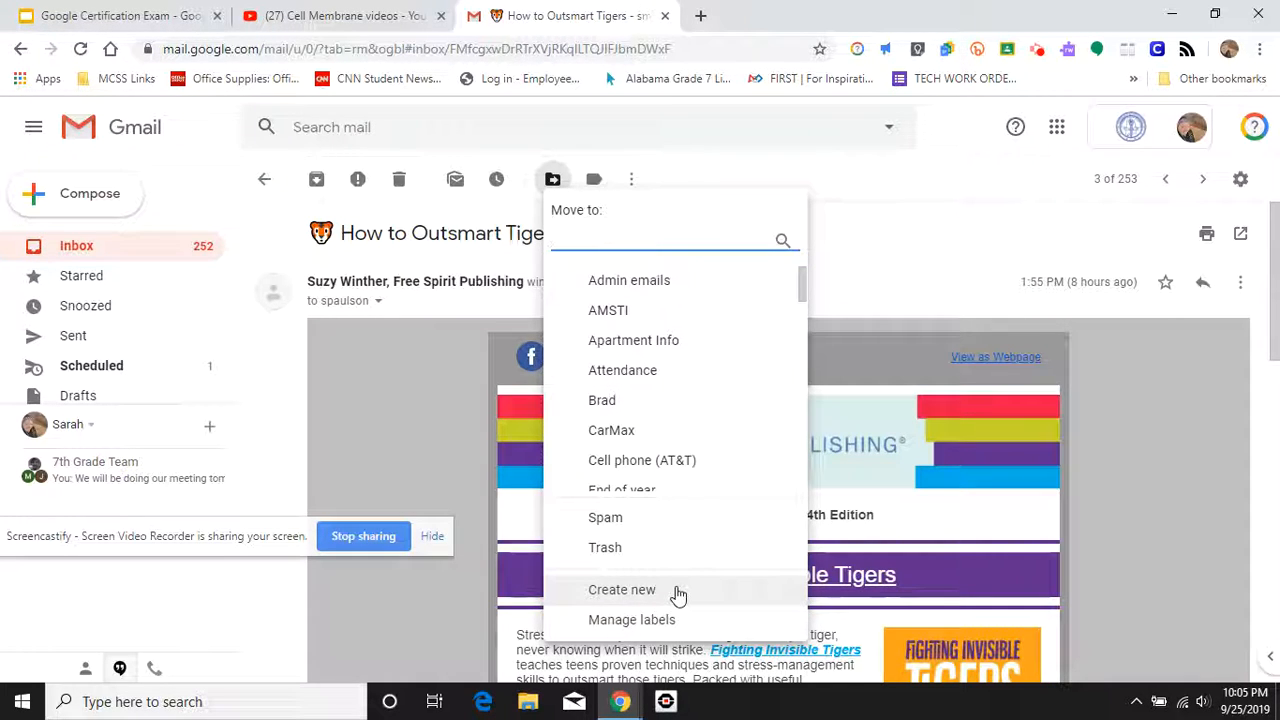
# Step: Enter a new label named 'Student A', browse parent labels but leave it unnested, then close the dialog
pyautogui.click(620, 597)
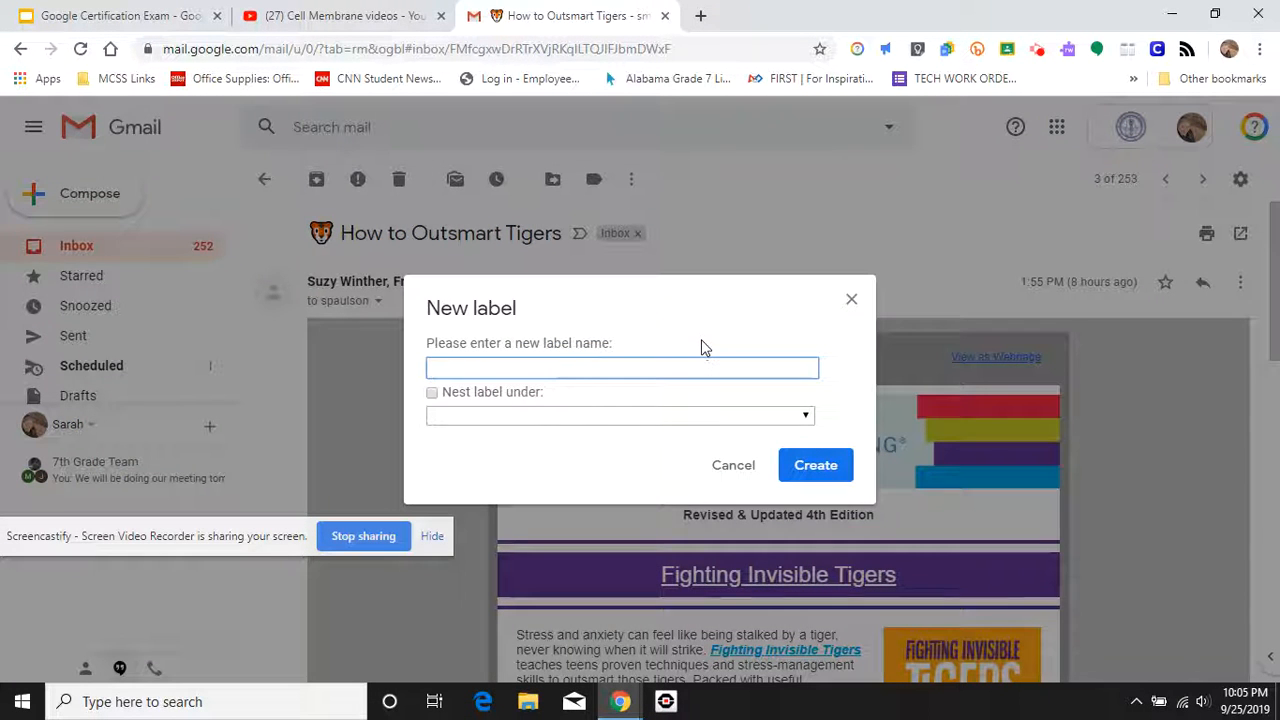
pyautogui.write('Student A')
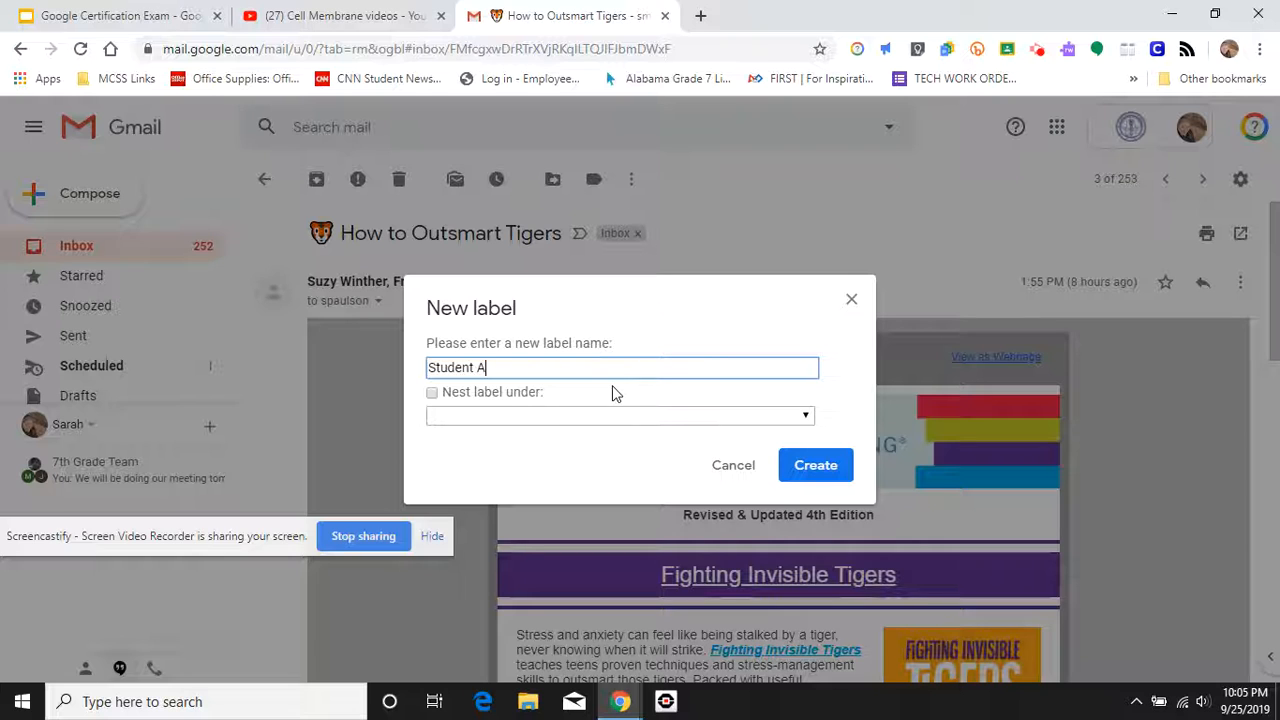
pyautogui.click(432, 393)
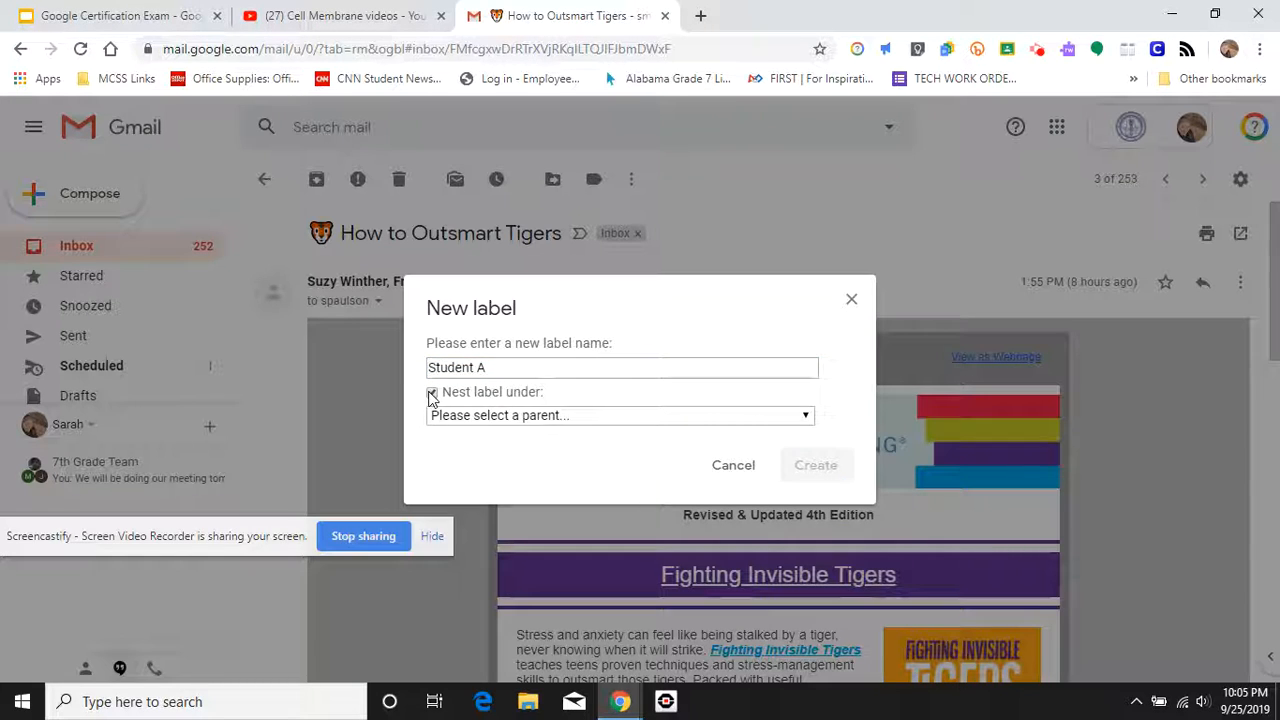
pyautogui.click(492, 418)
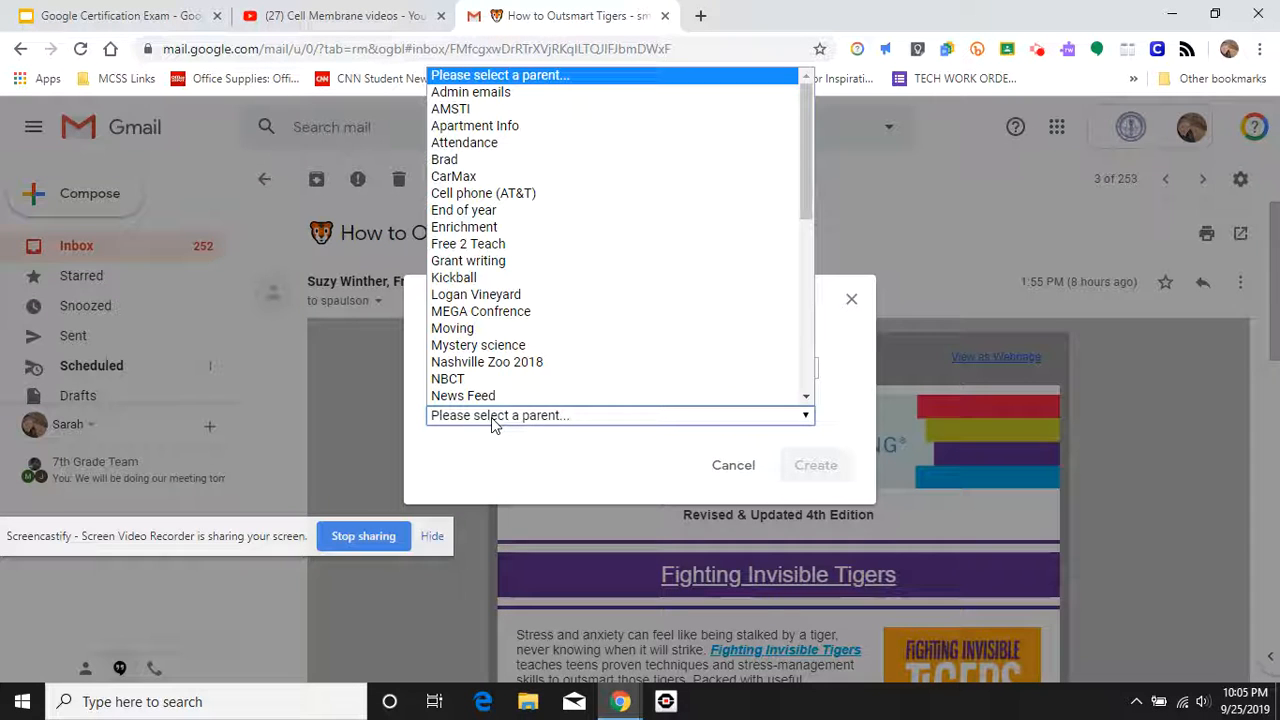
pyautogui.scroll(-3, 515, 368)
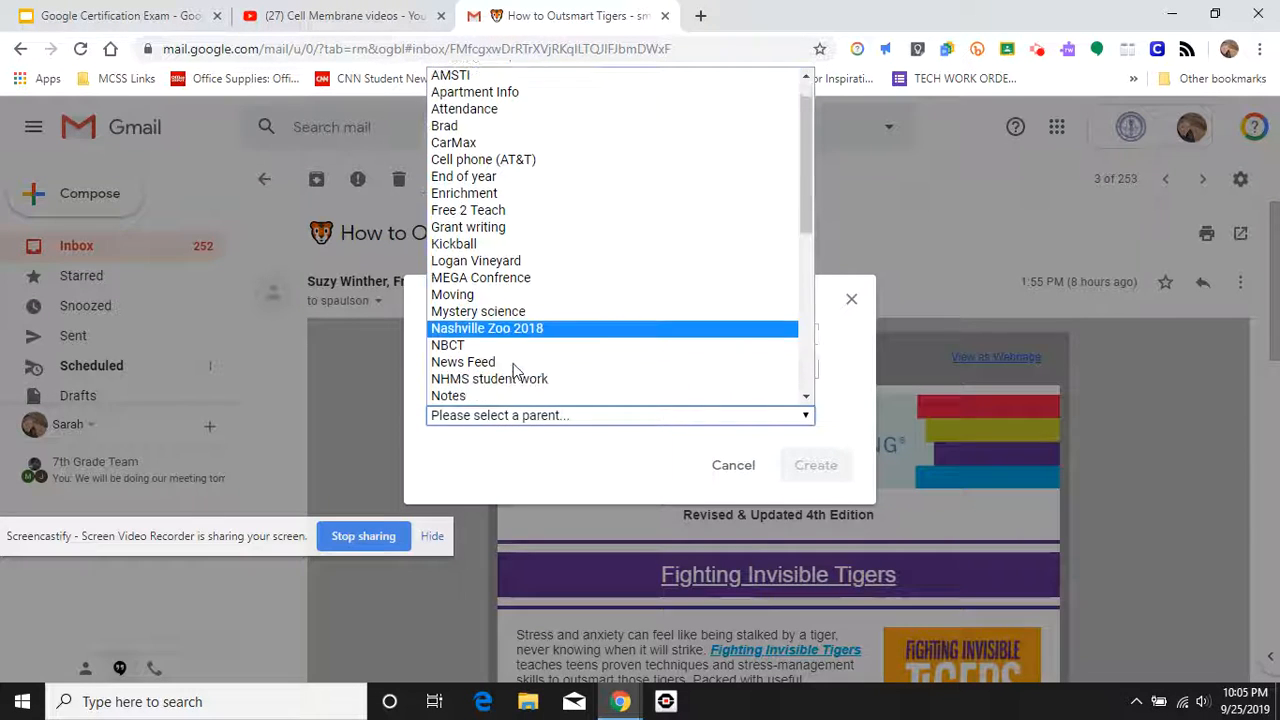
pyautogui.scroll(-3, 515, 368)
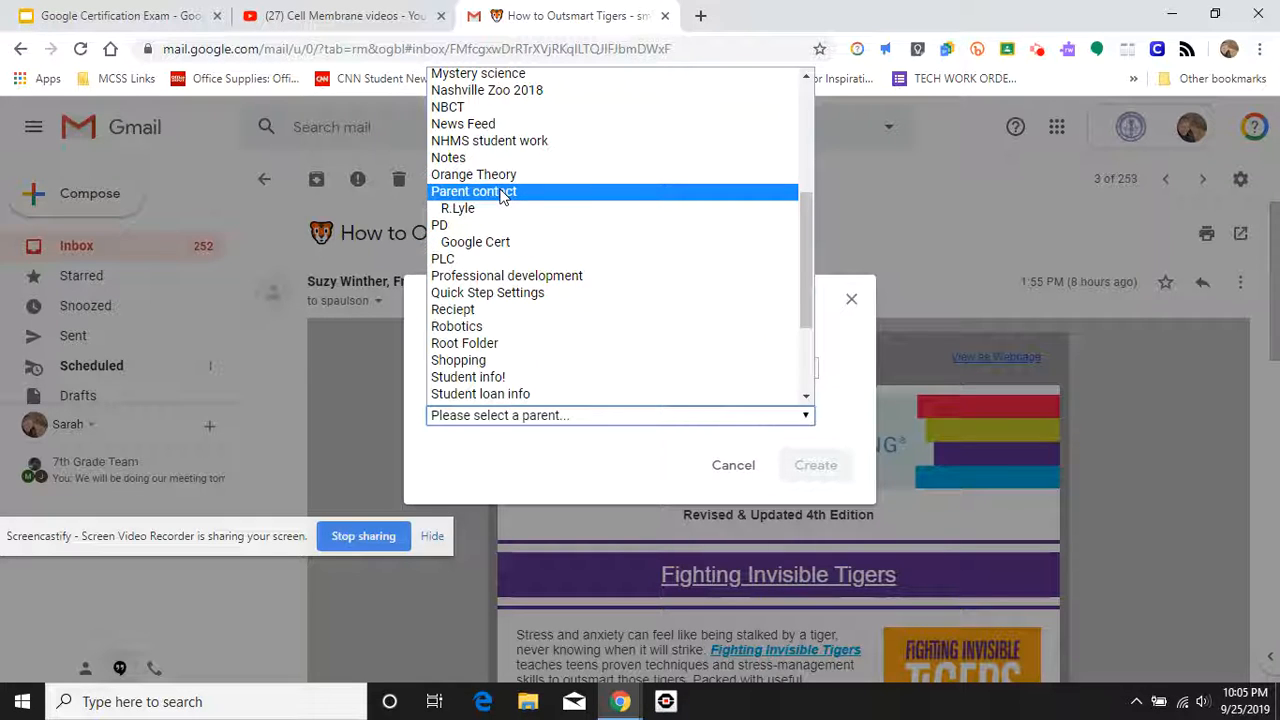
pyautogui.scroll(7, 500, 194)
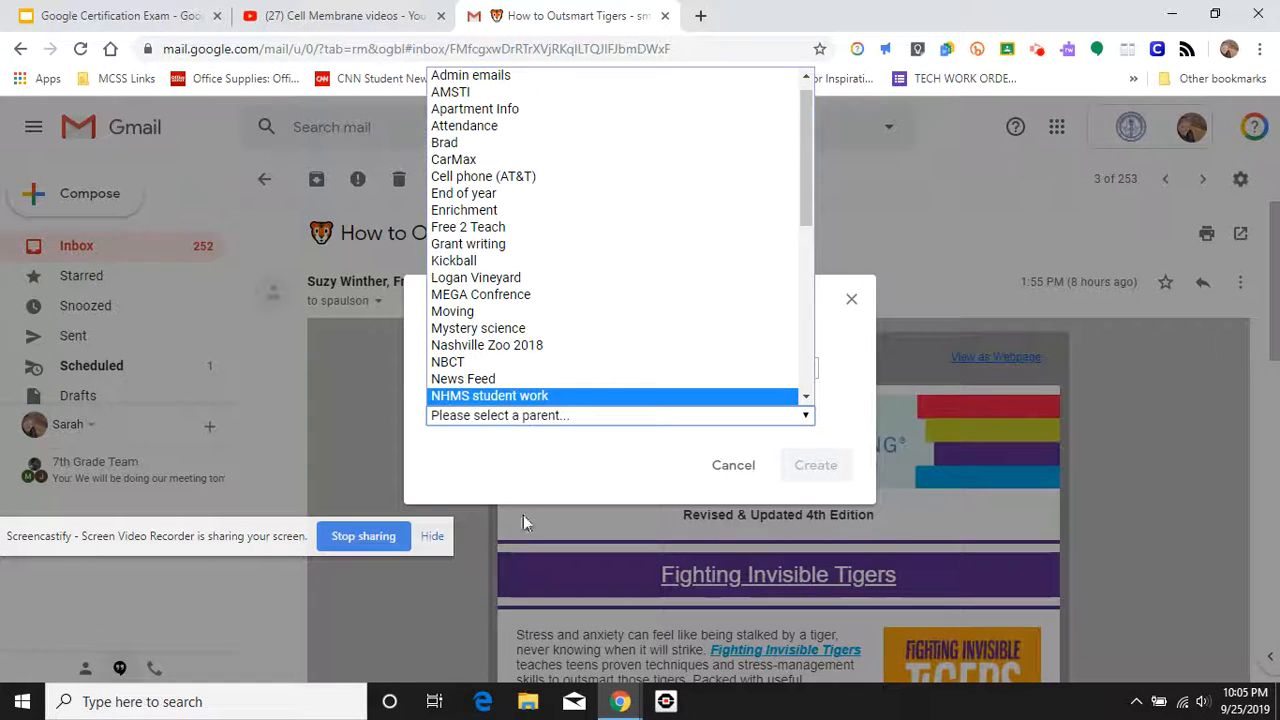
pyautogui.click(560, 490)
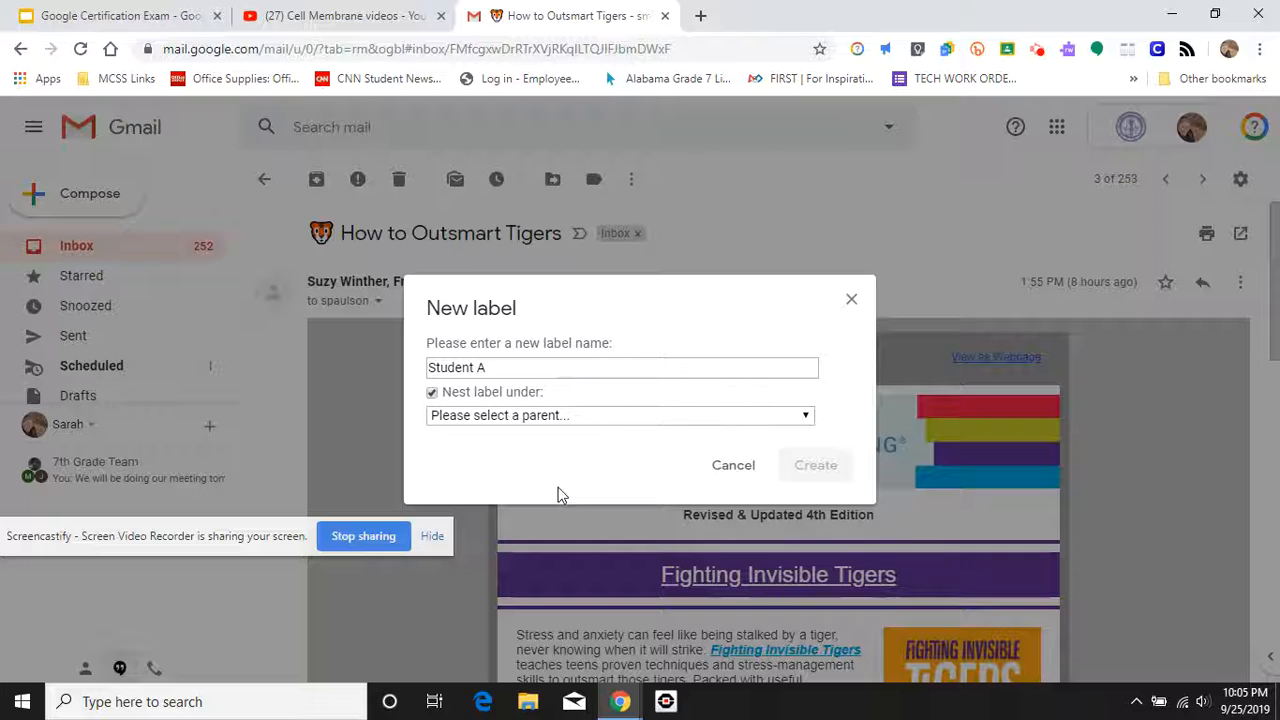
pyautogui.click(433, 394)
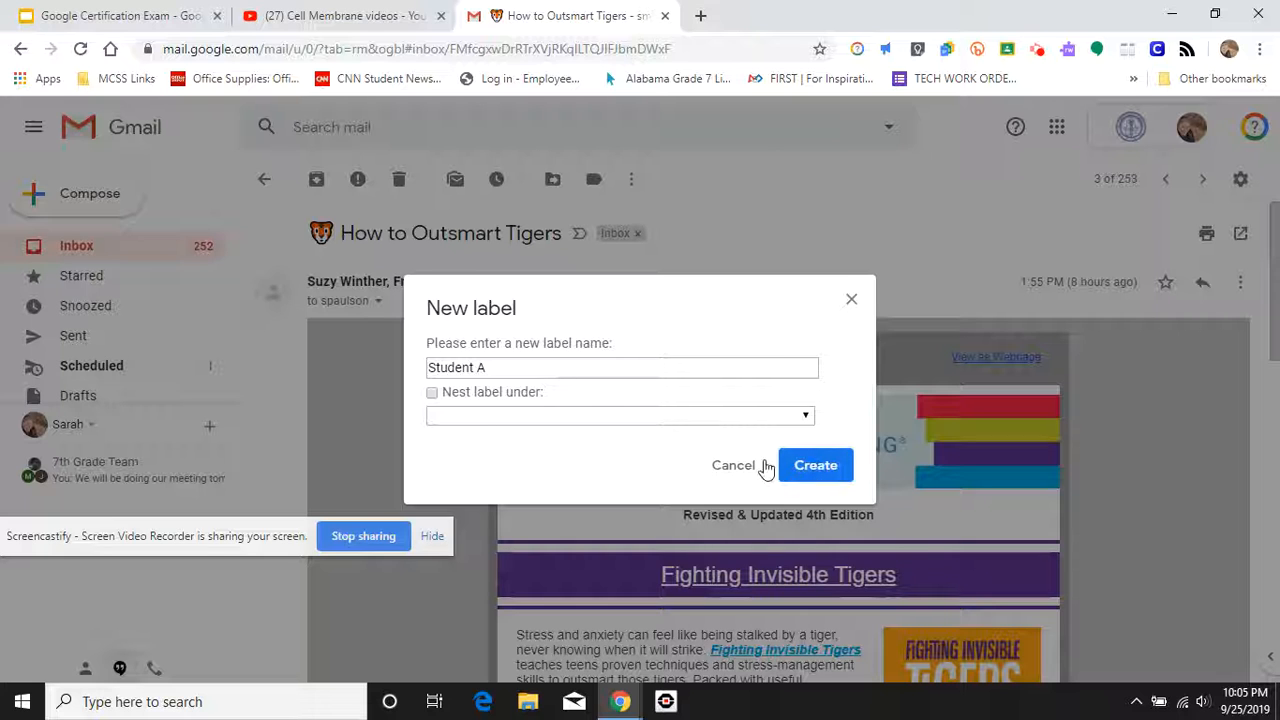
pyautogui.click(734, 468)
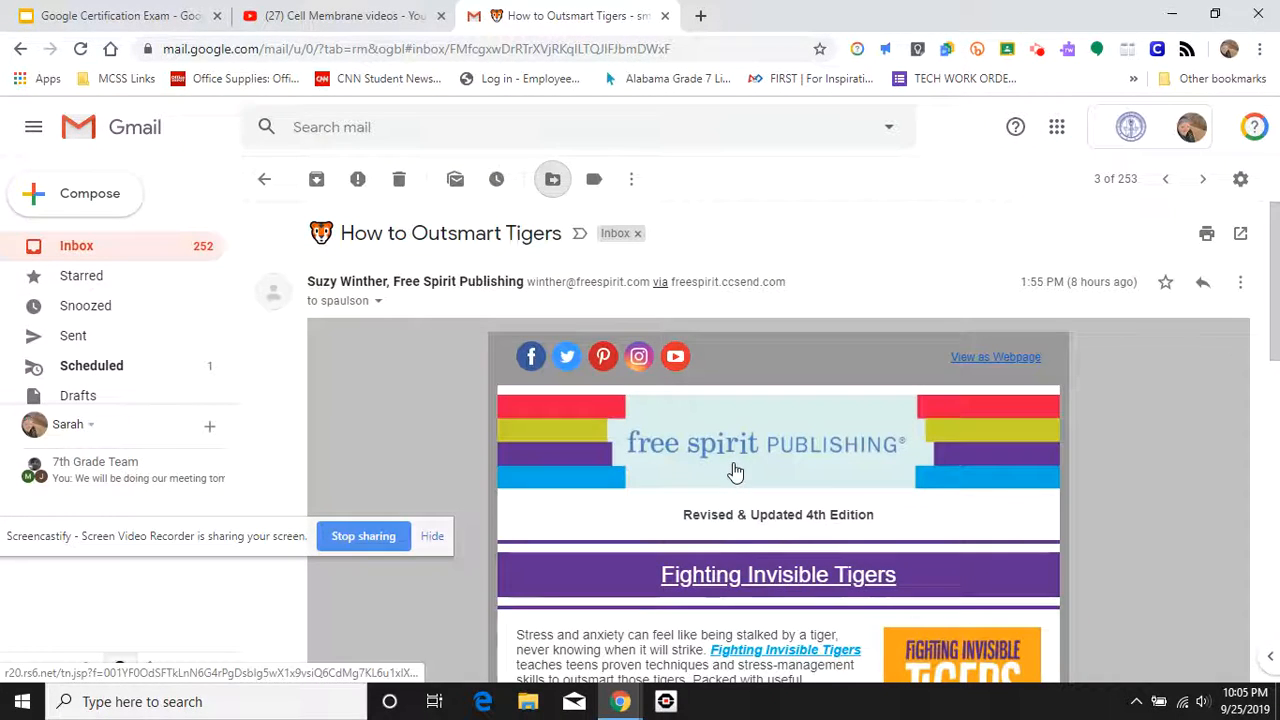